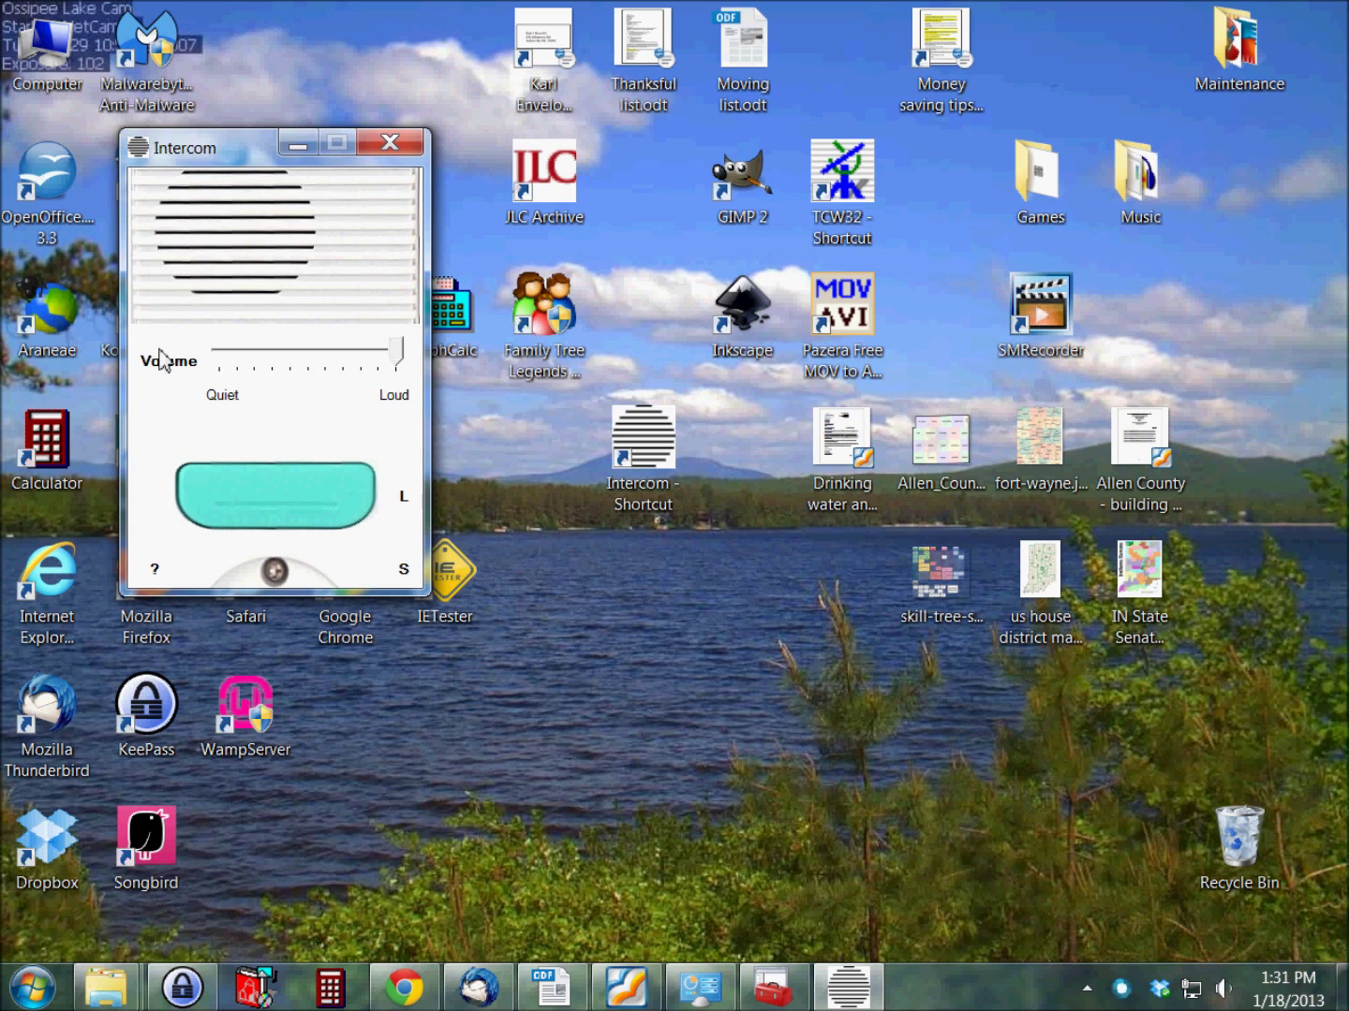
Step: Drag the Intercom window down-right, nudge it into place, then close it
left_click_drag(199, 157, 375, 262)
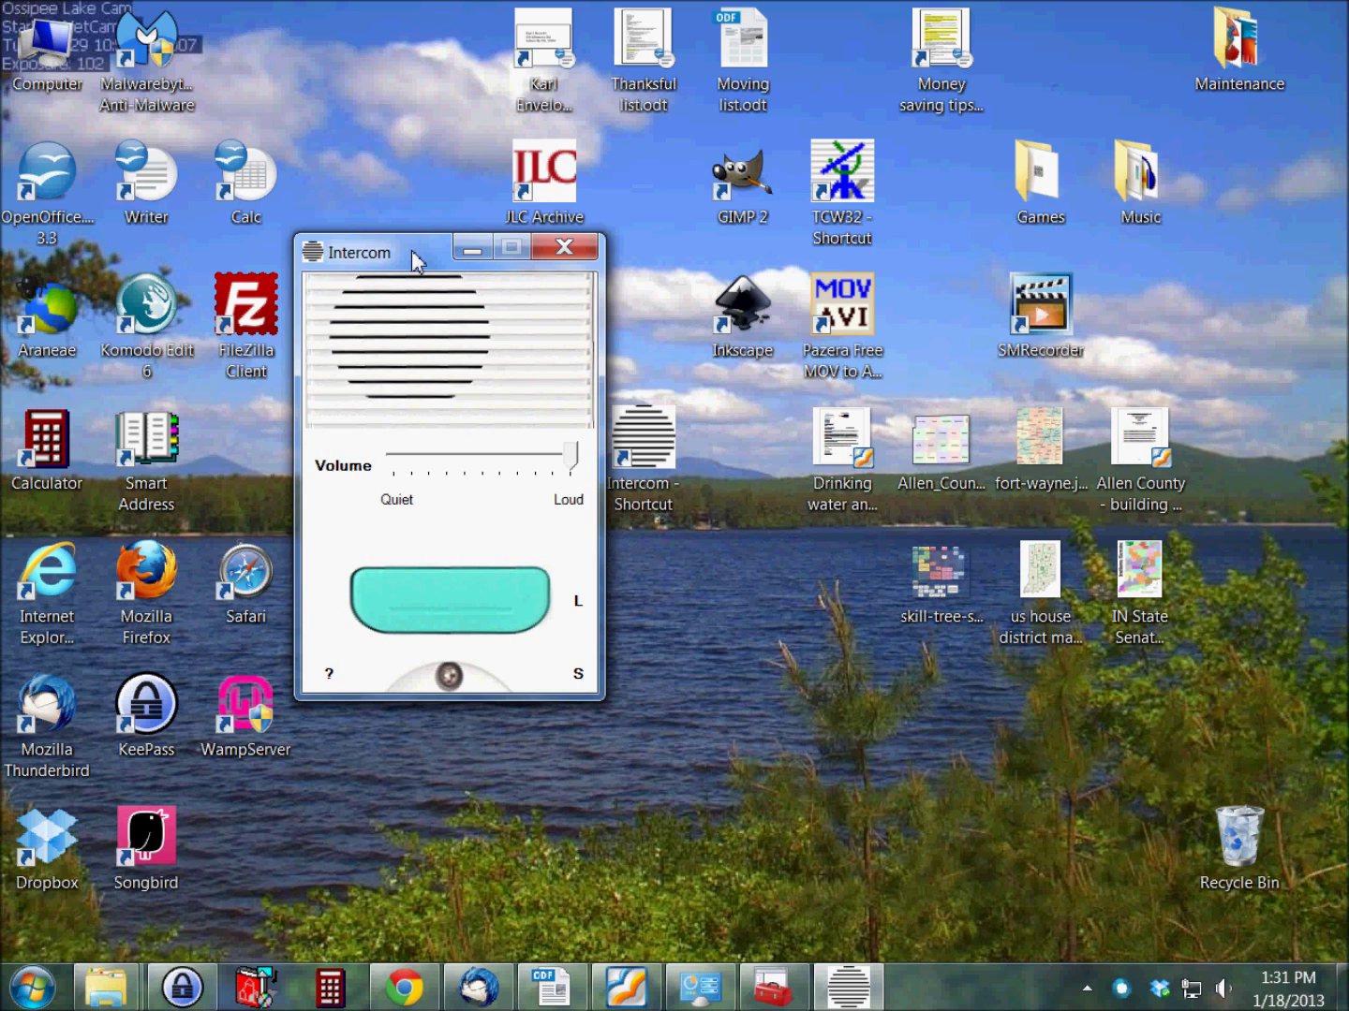
left_click_drag(408, 249, 345, 257)
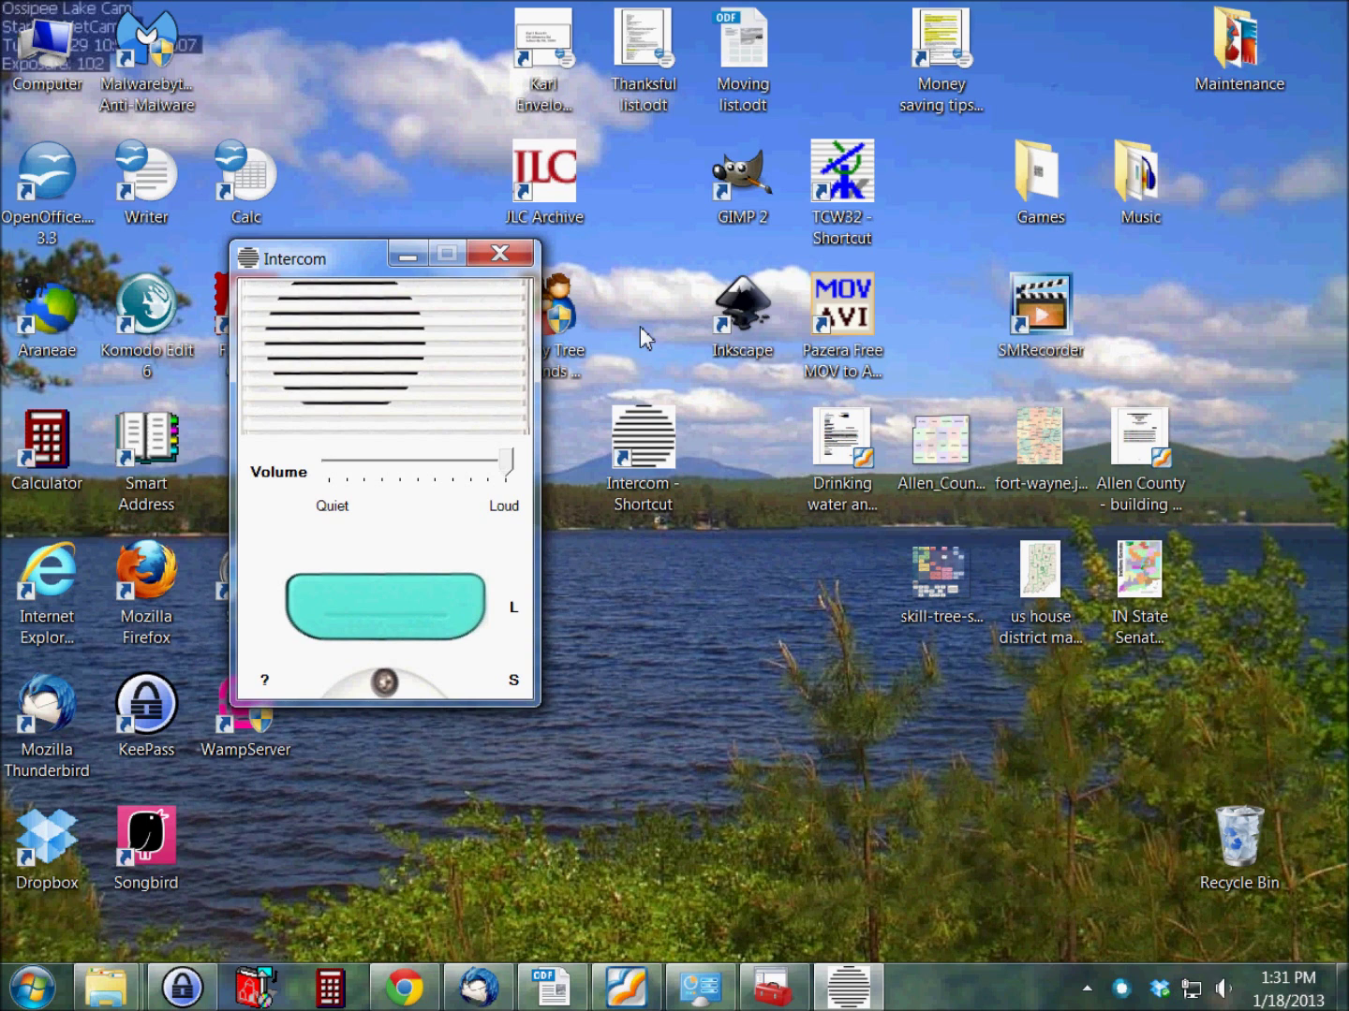
mouse_move(344, 267)
left_mouse_down()
mouse_move(349, 299)
mouse_move(334, 259)
left_mouse_up()
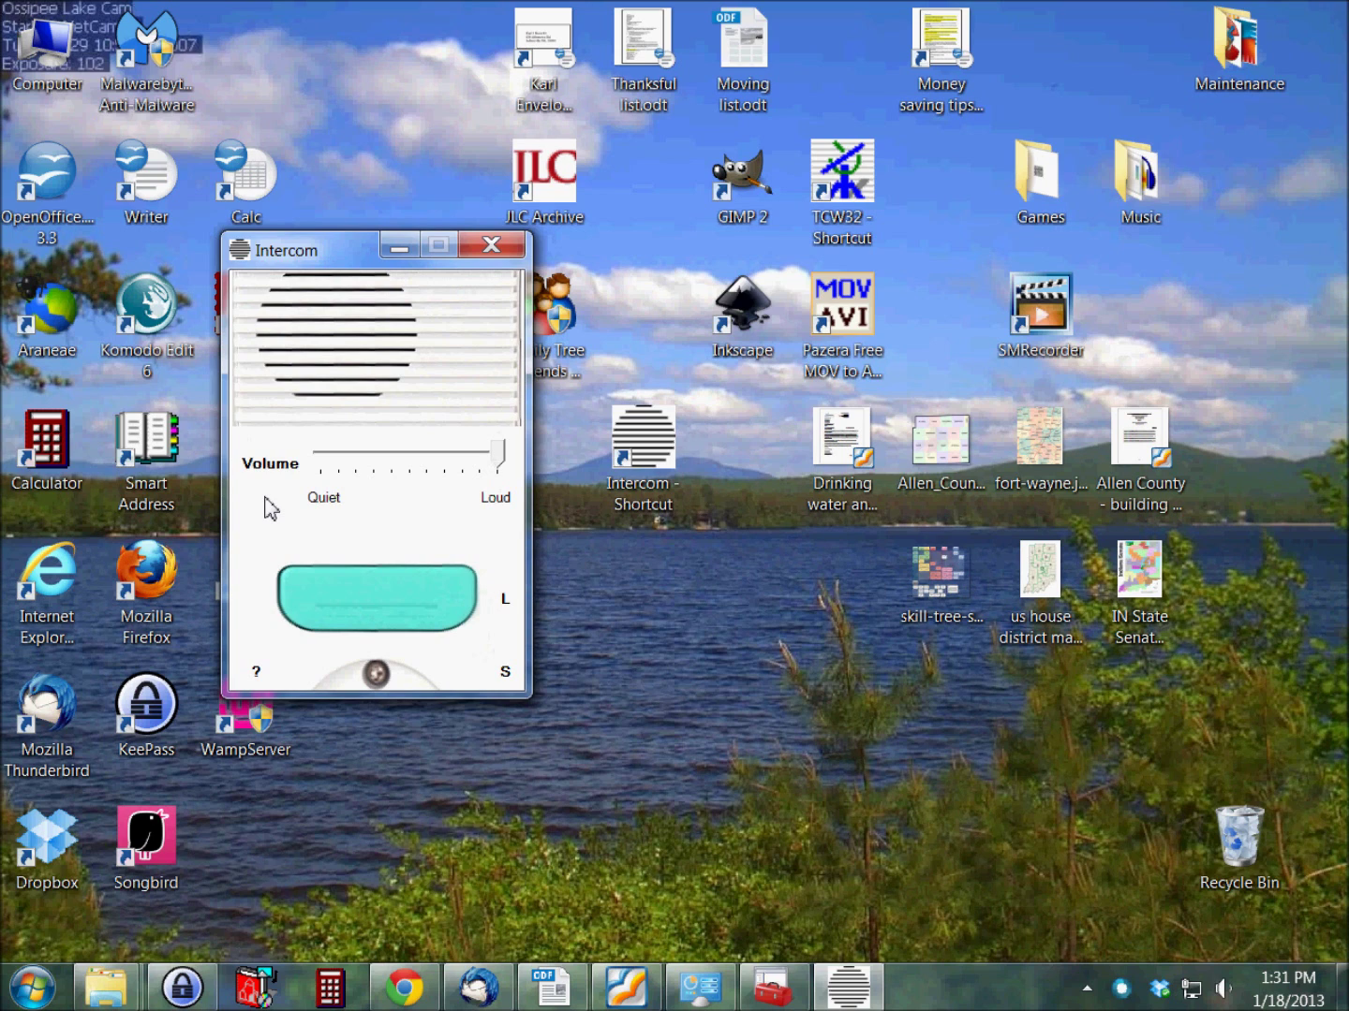
left_click_drag(323, 266, 295, 253)
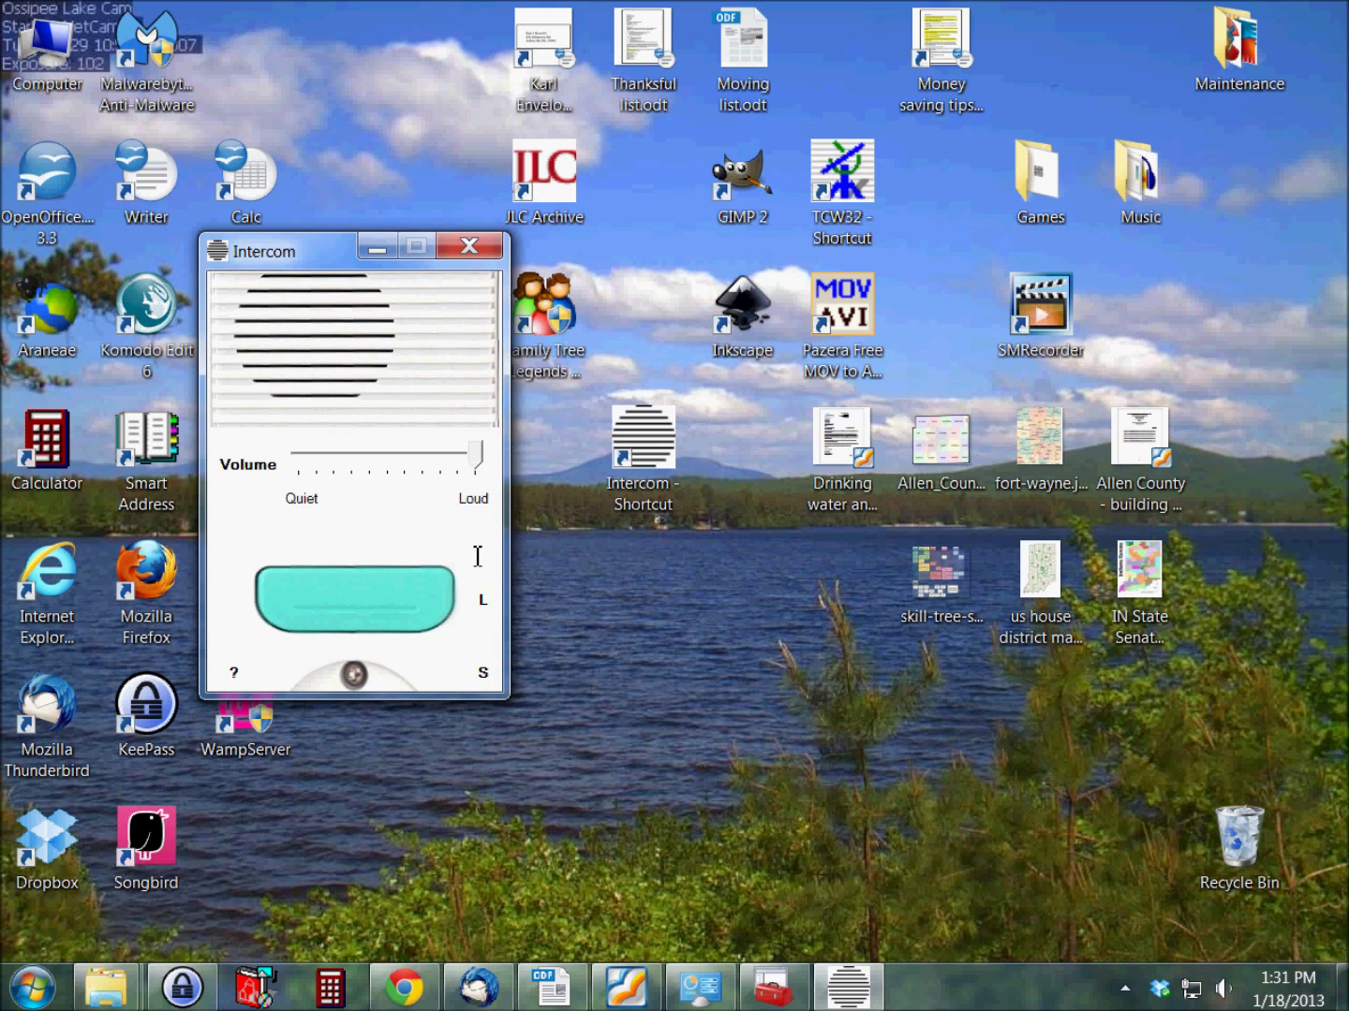
left_click(470, 248)
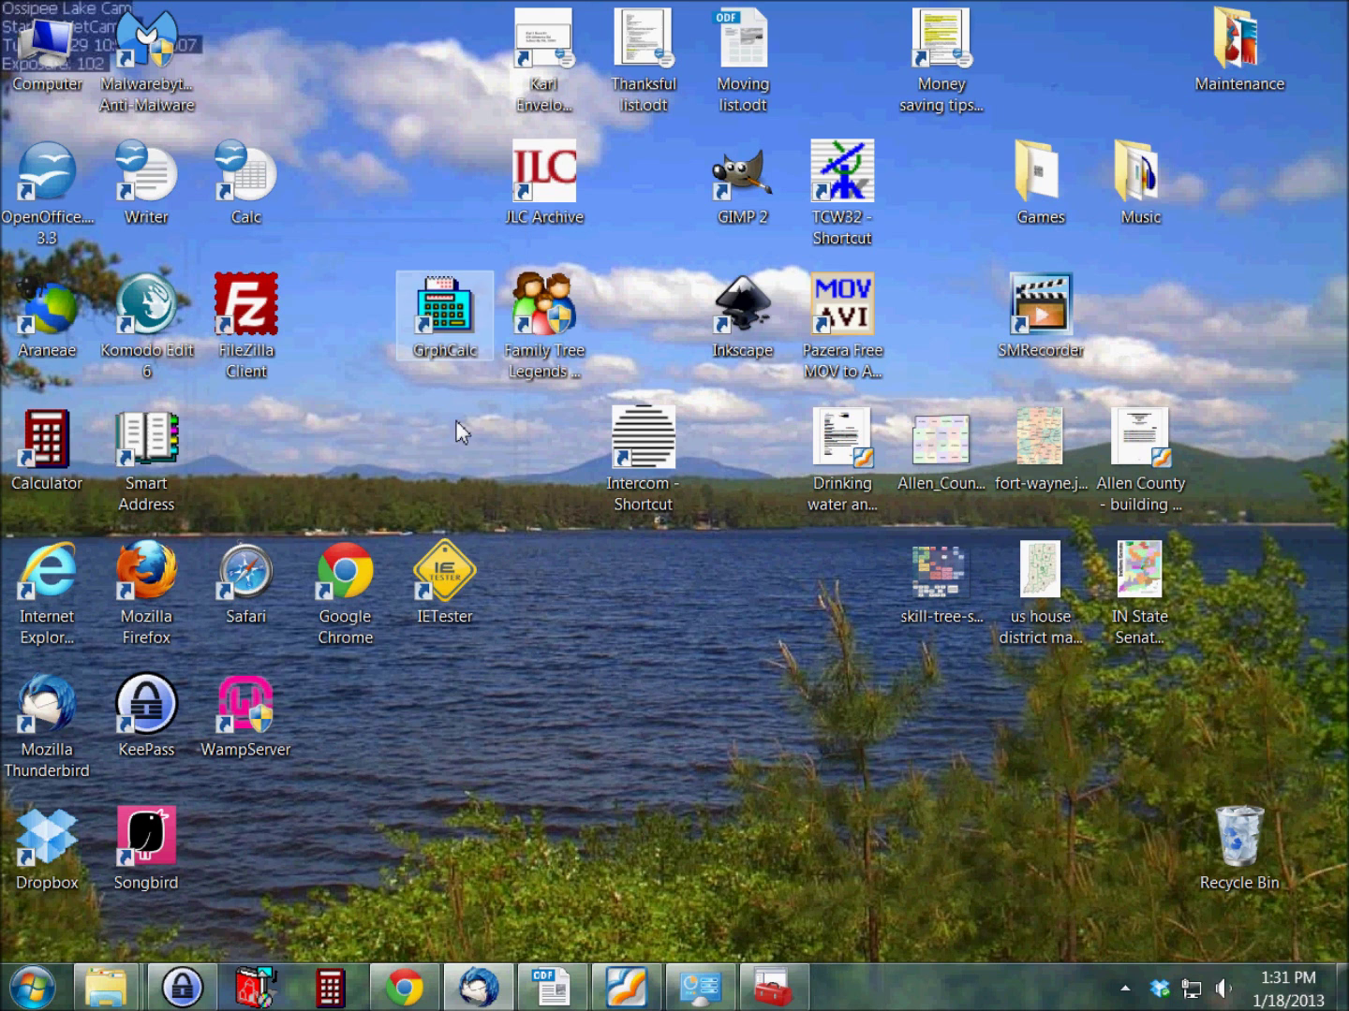
Step: Download intercom1_0s.zip from Softpedia's External mirror 1, then switch to the PeaZip page
left_click(408, 989)
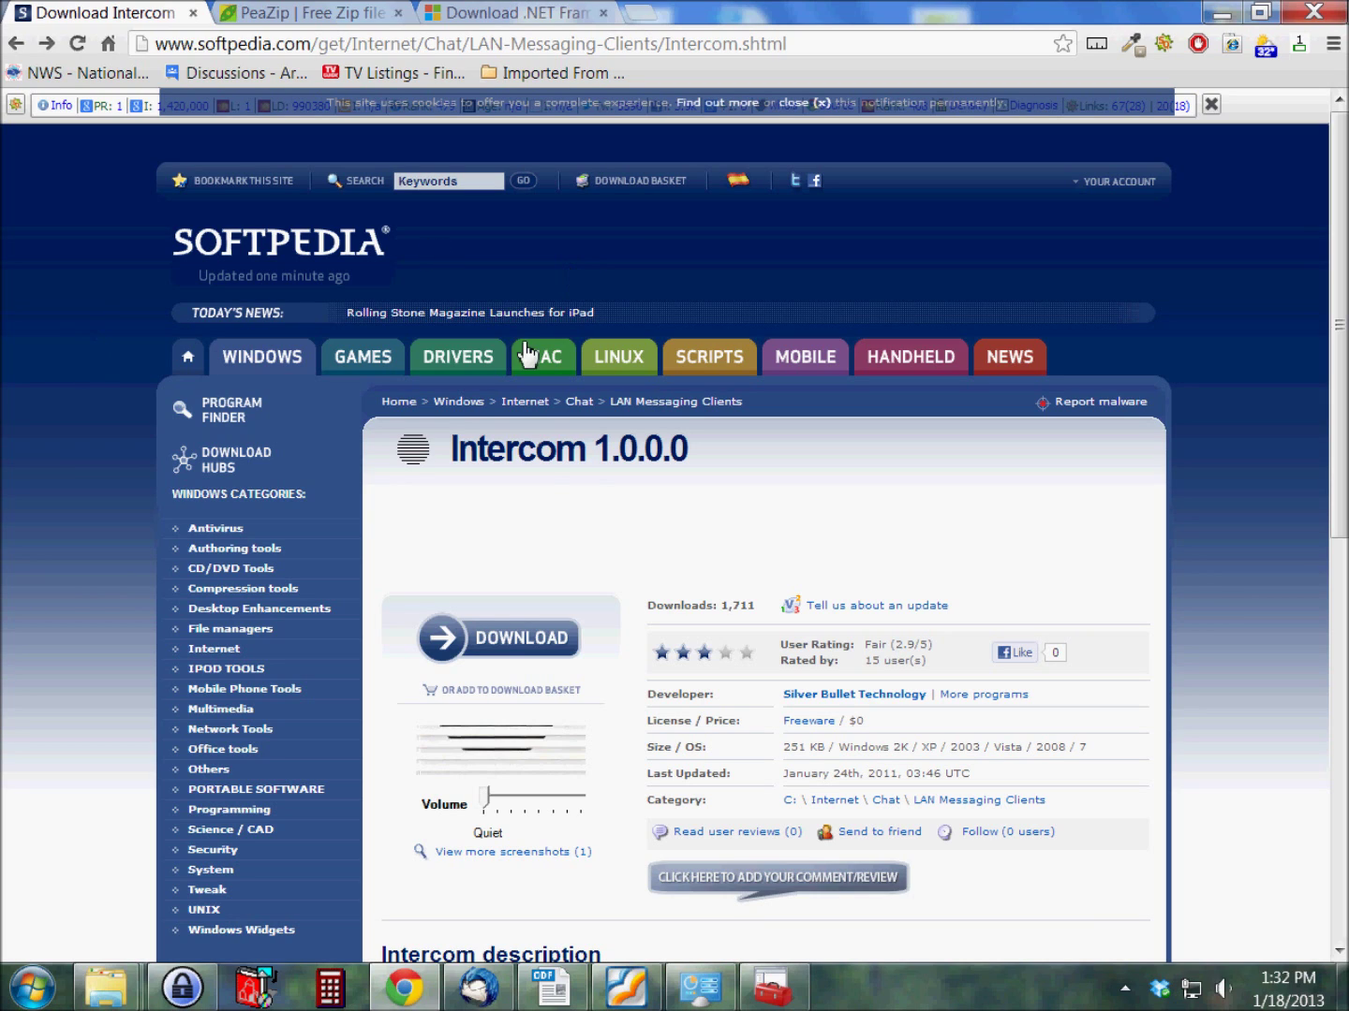
left_click(519, 644)
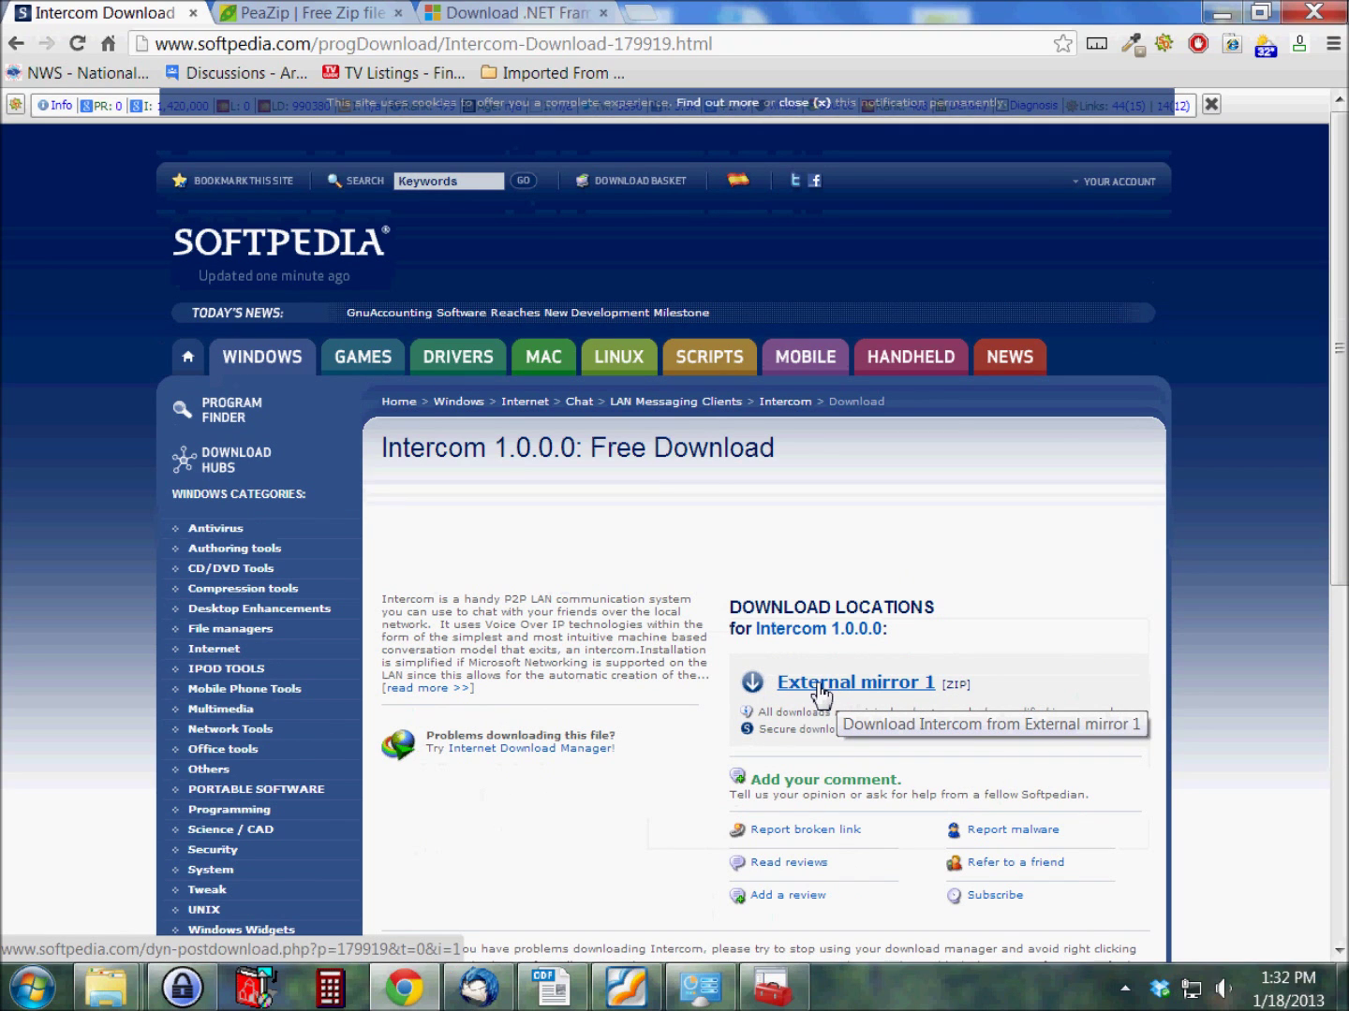
left_click(817, 691)
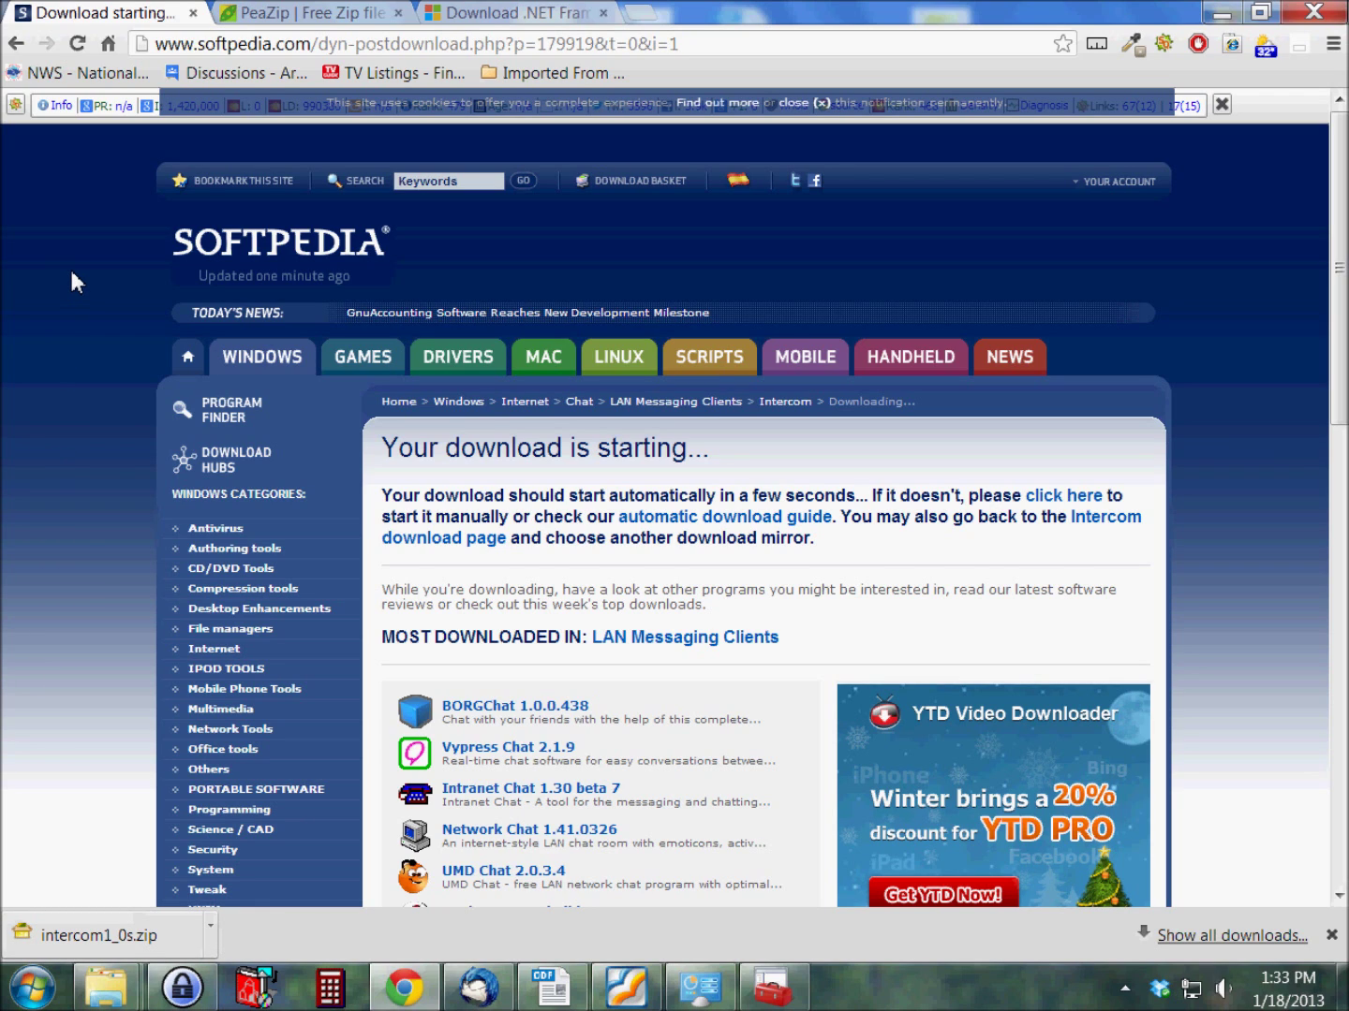
left_click(270, 17)
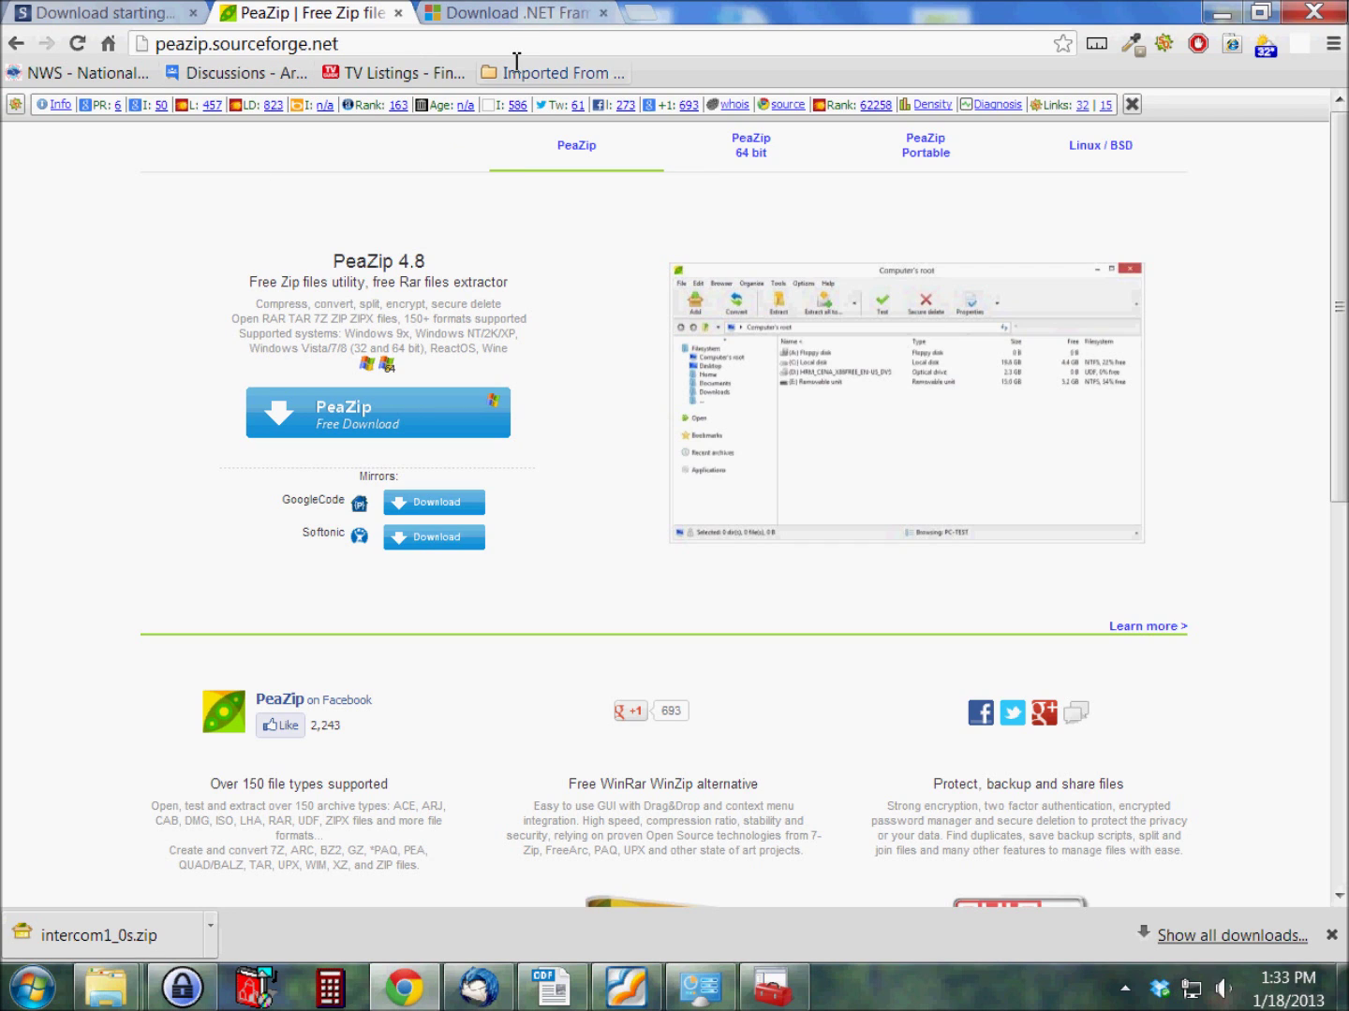
Step: Check the .NET Framework 1.1 download tab, then return to Softpedia's 'download starting' tab
left_click(513, 19)
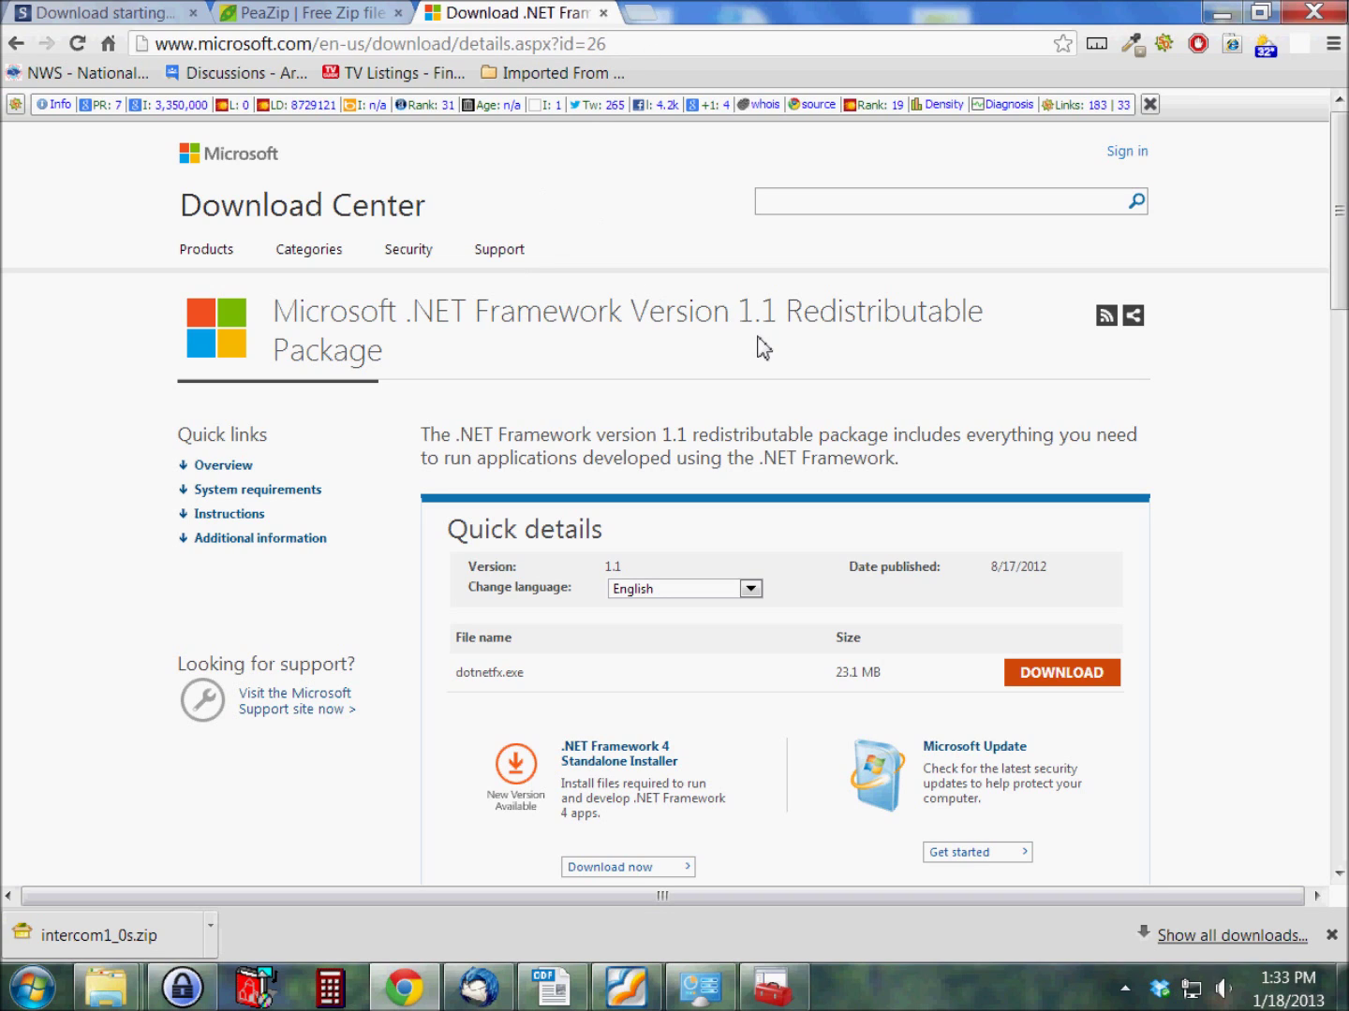
left_click(103, 22)
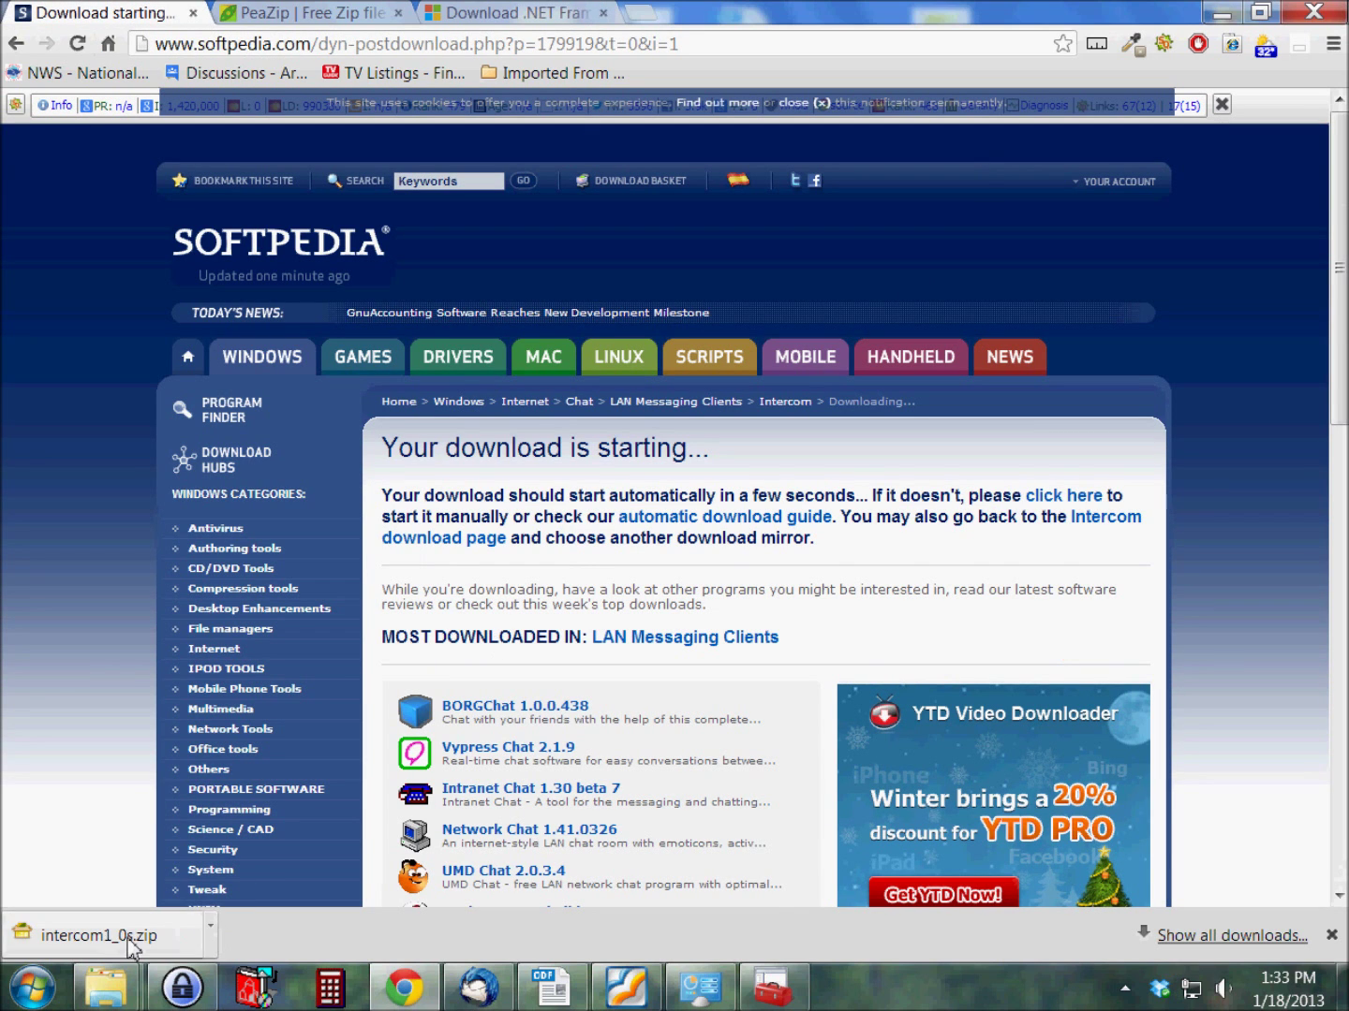
Step: Extract intercom1_0s.zip in Downloads into its own folder with PeaZip and open that folder
mouse_move(112, 1000)
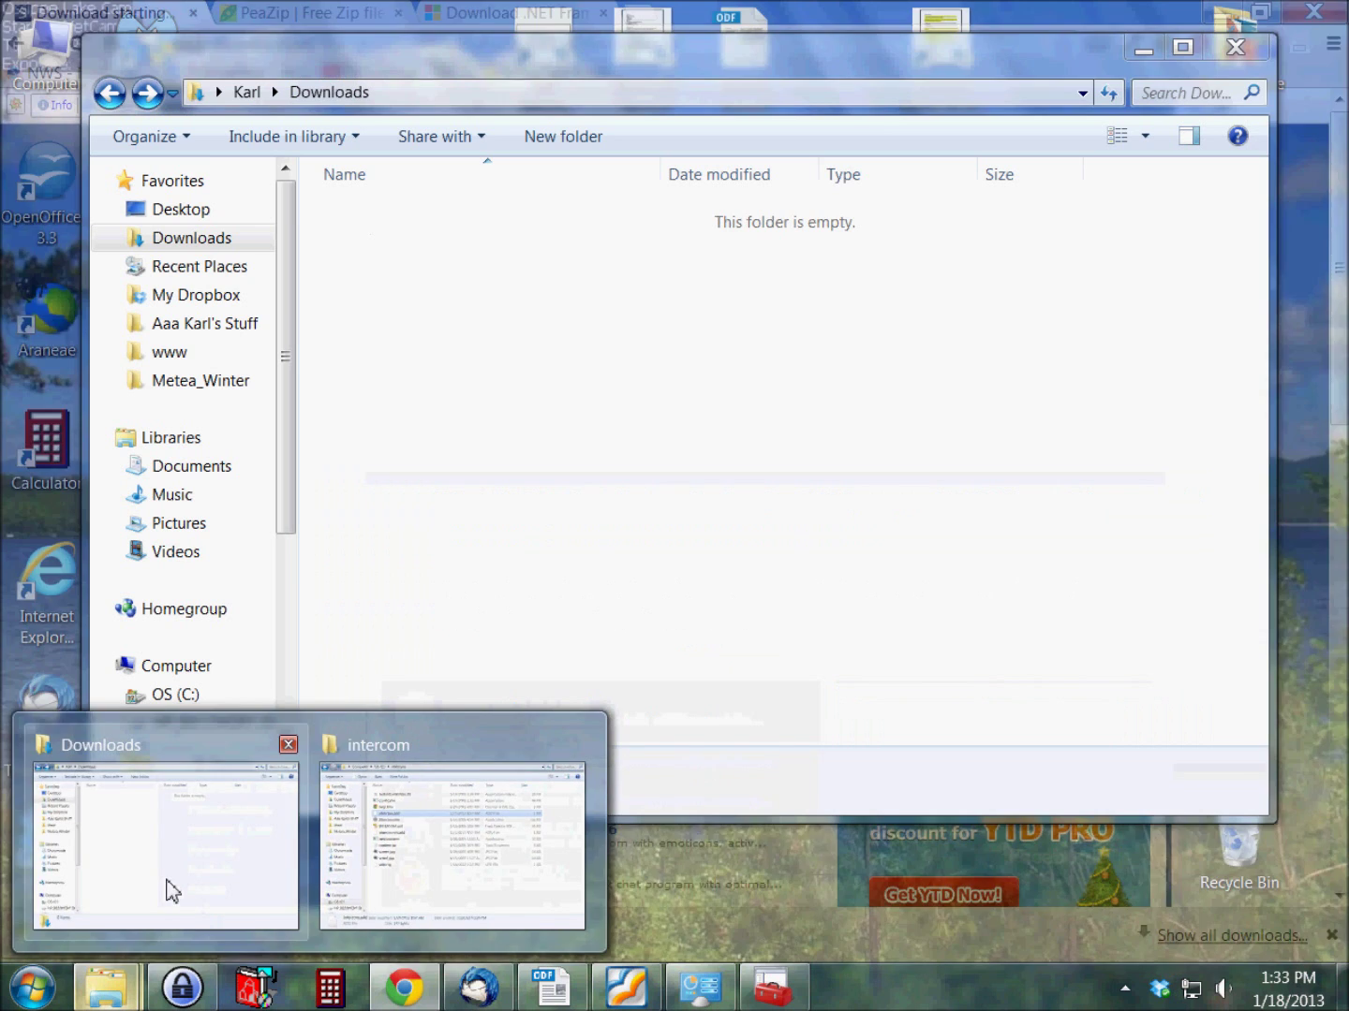
left_click(168, 889)
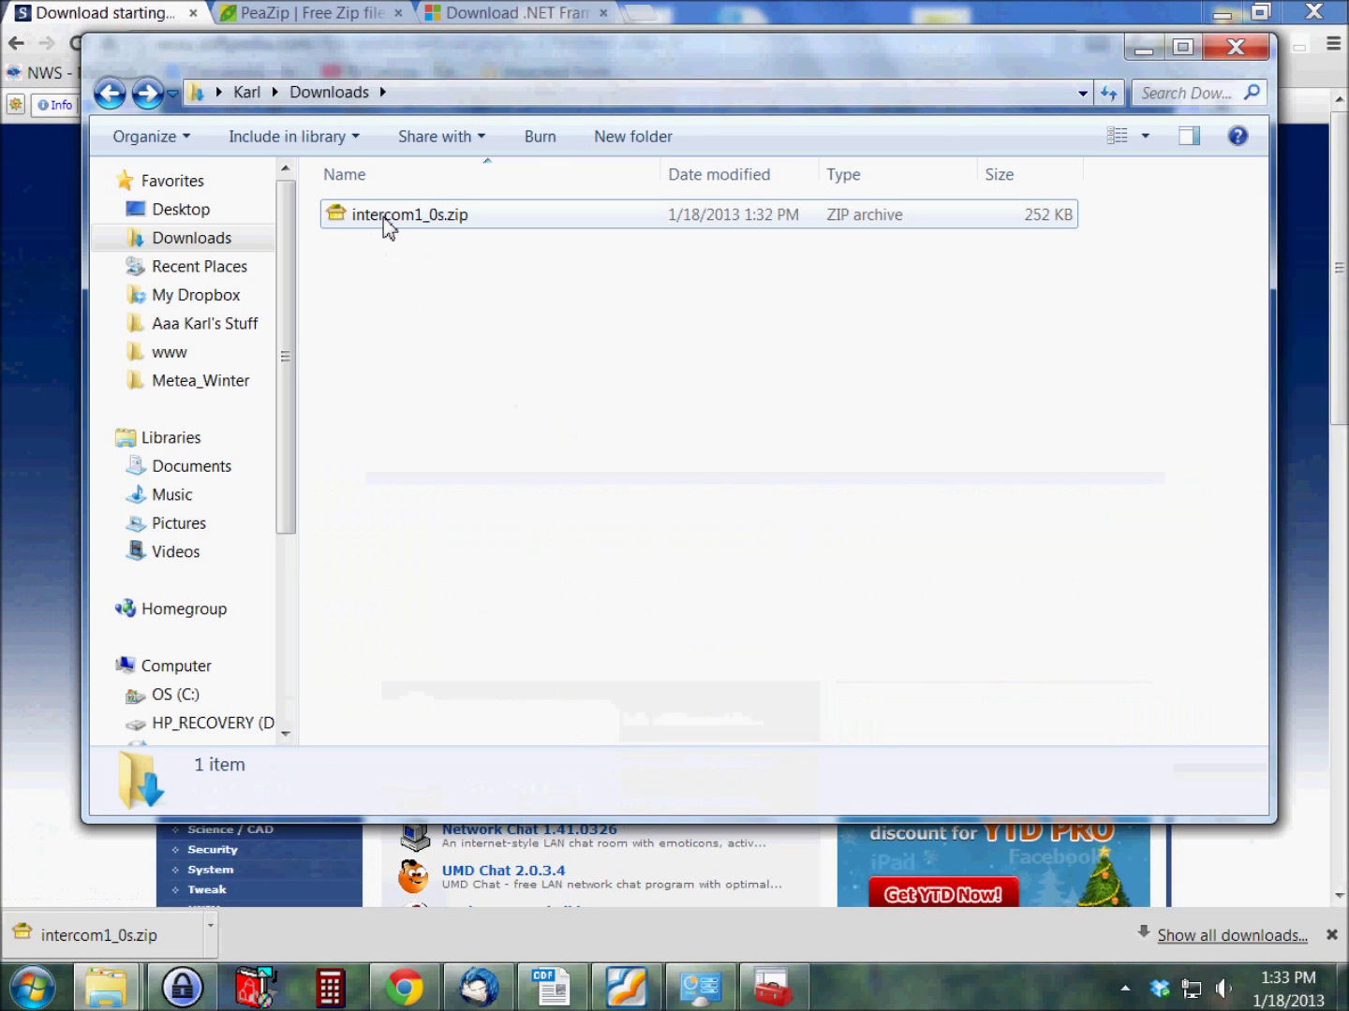
right_click(385, 225)
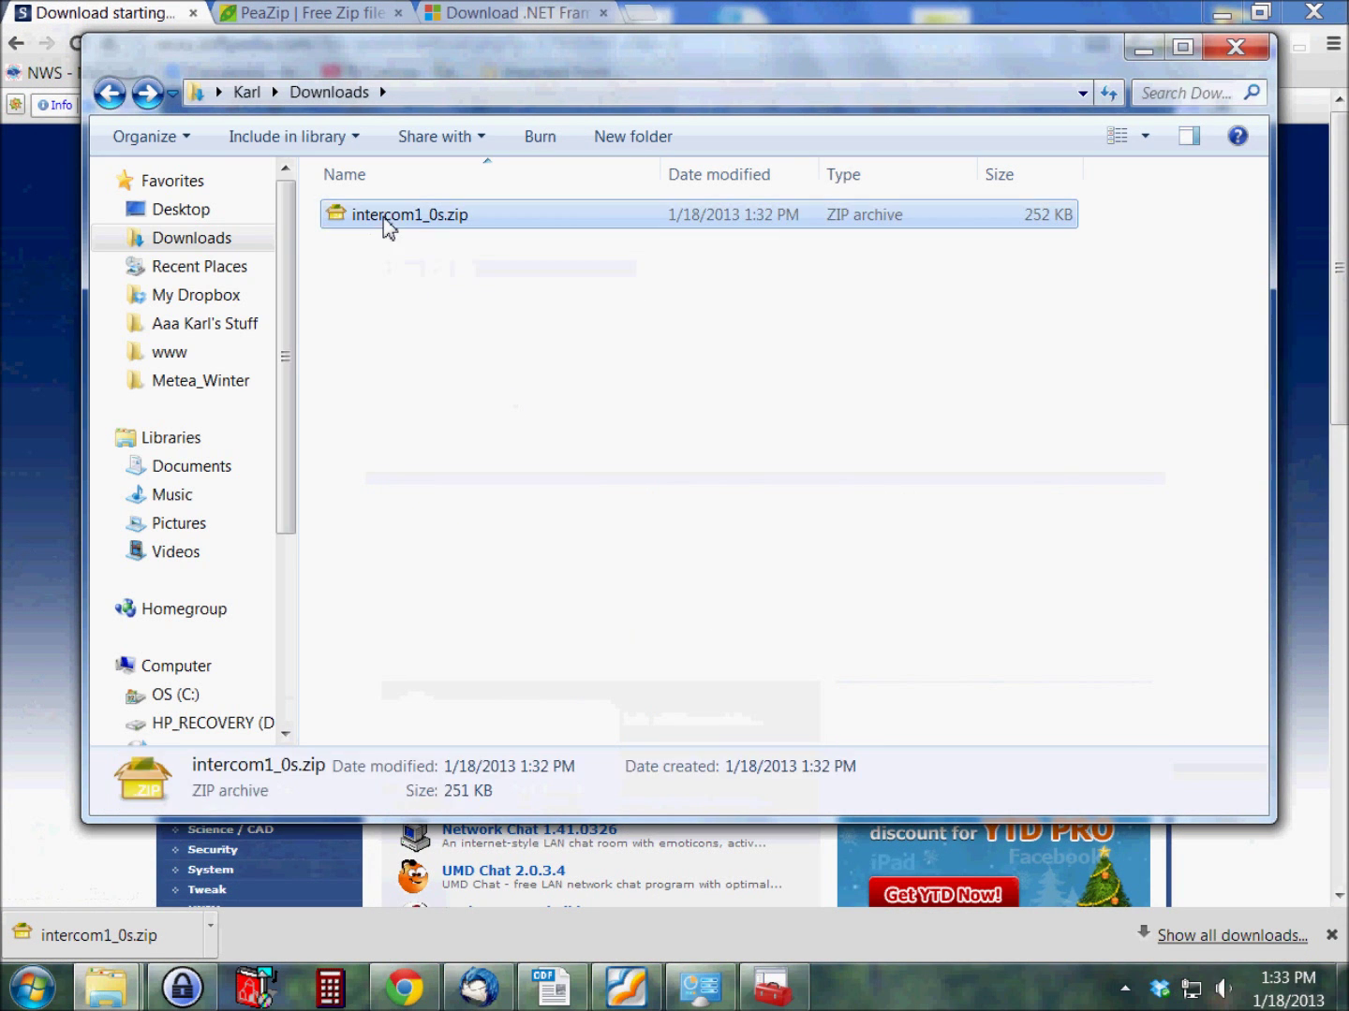
mouse_move(413, 265)
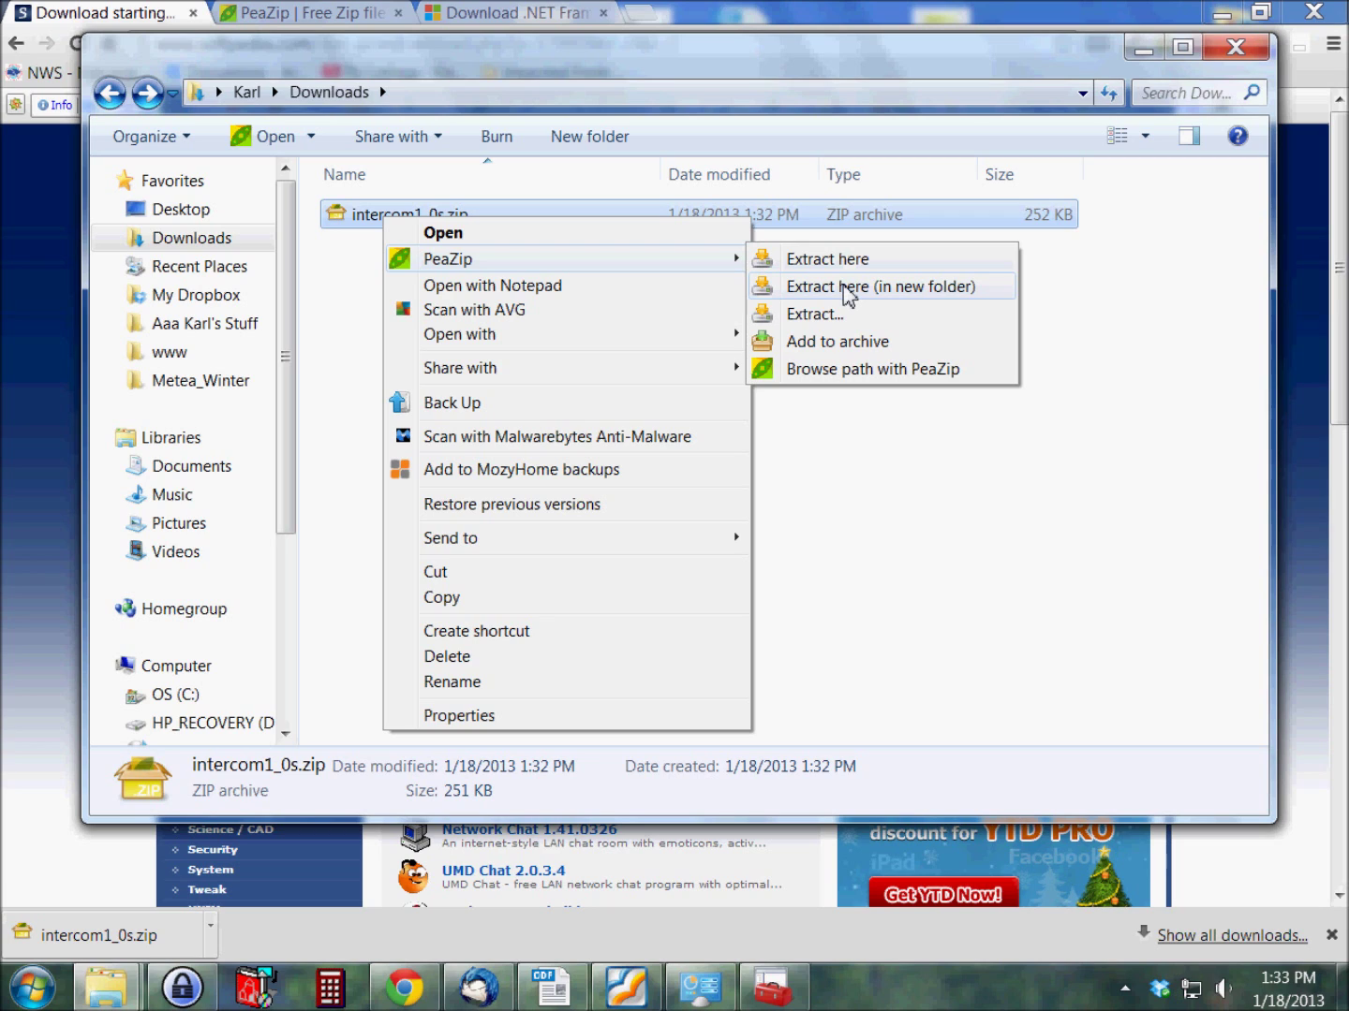
left_click(846, 289)
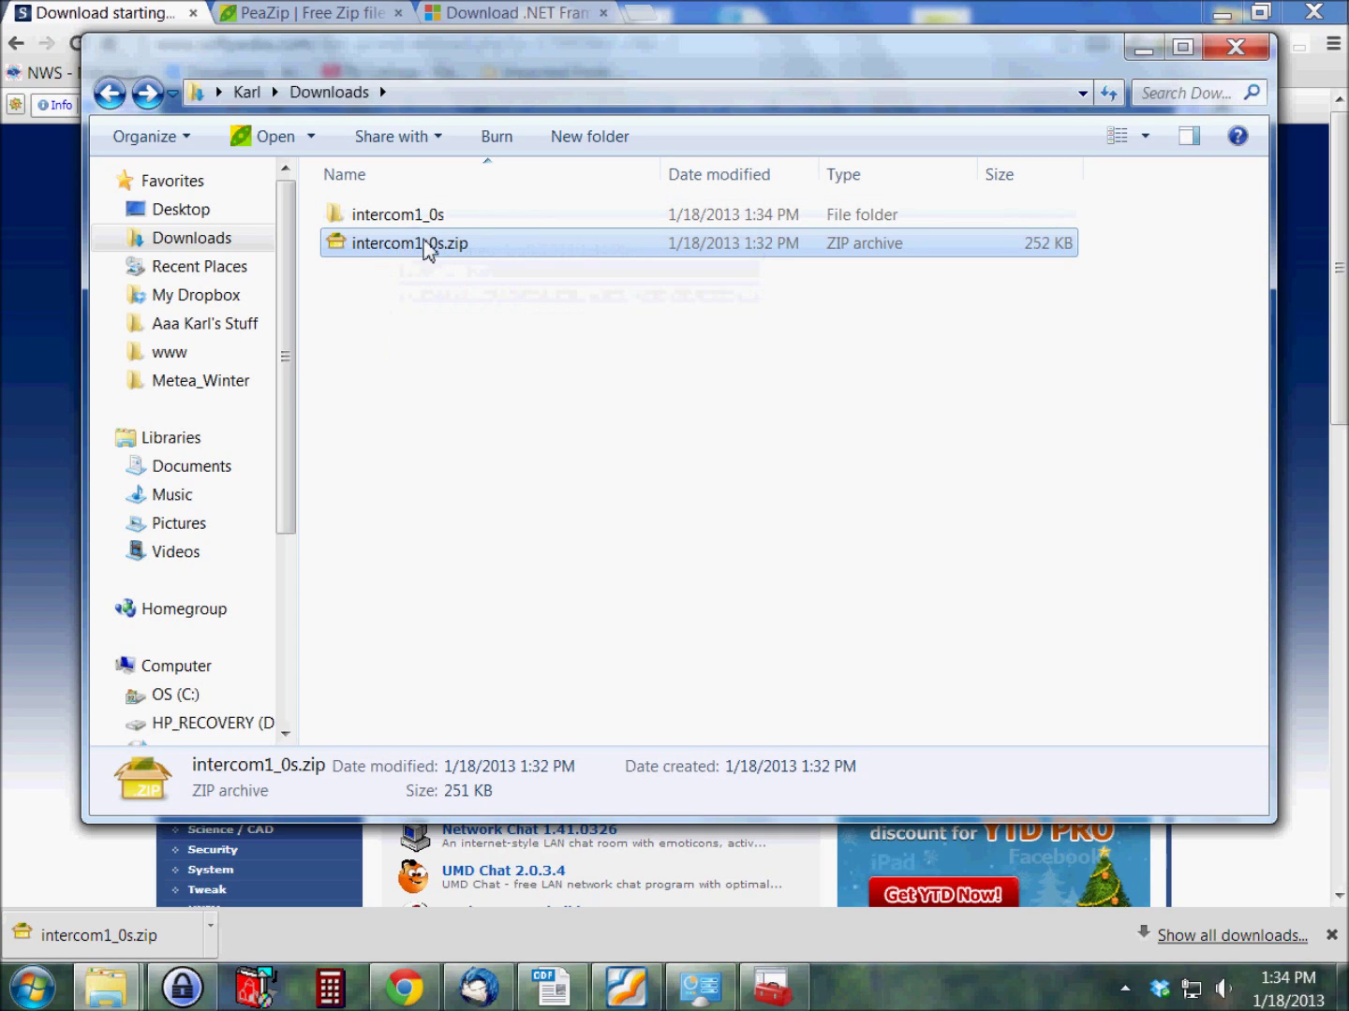
double_click(373, 222)
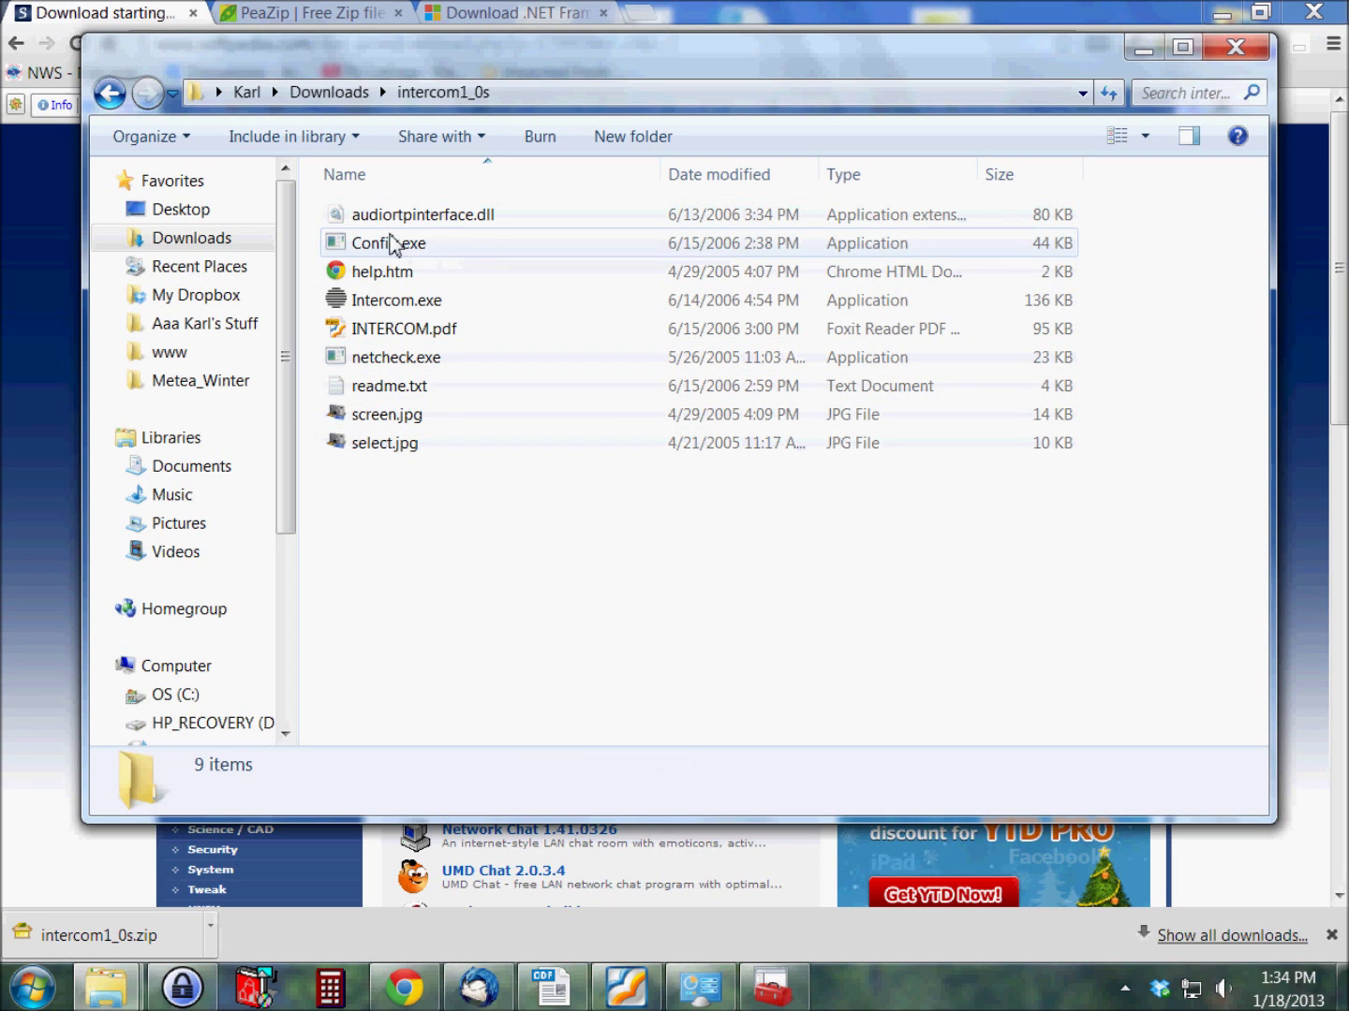
left_click(111, 94)
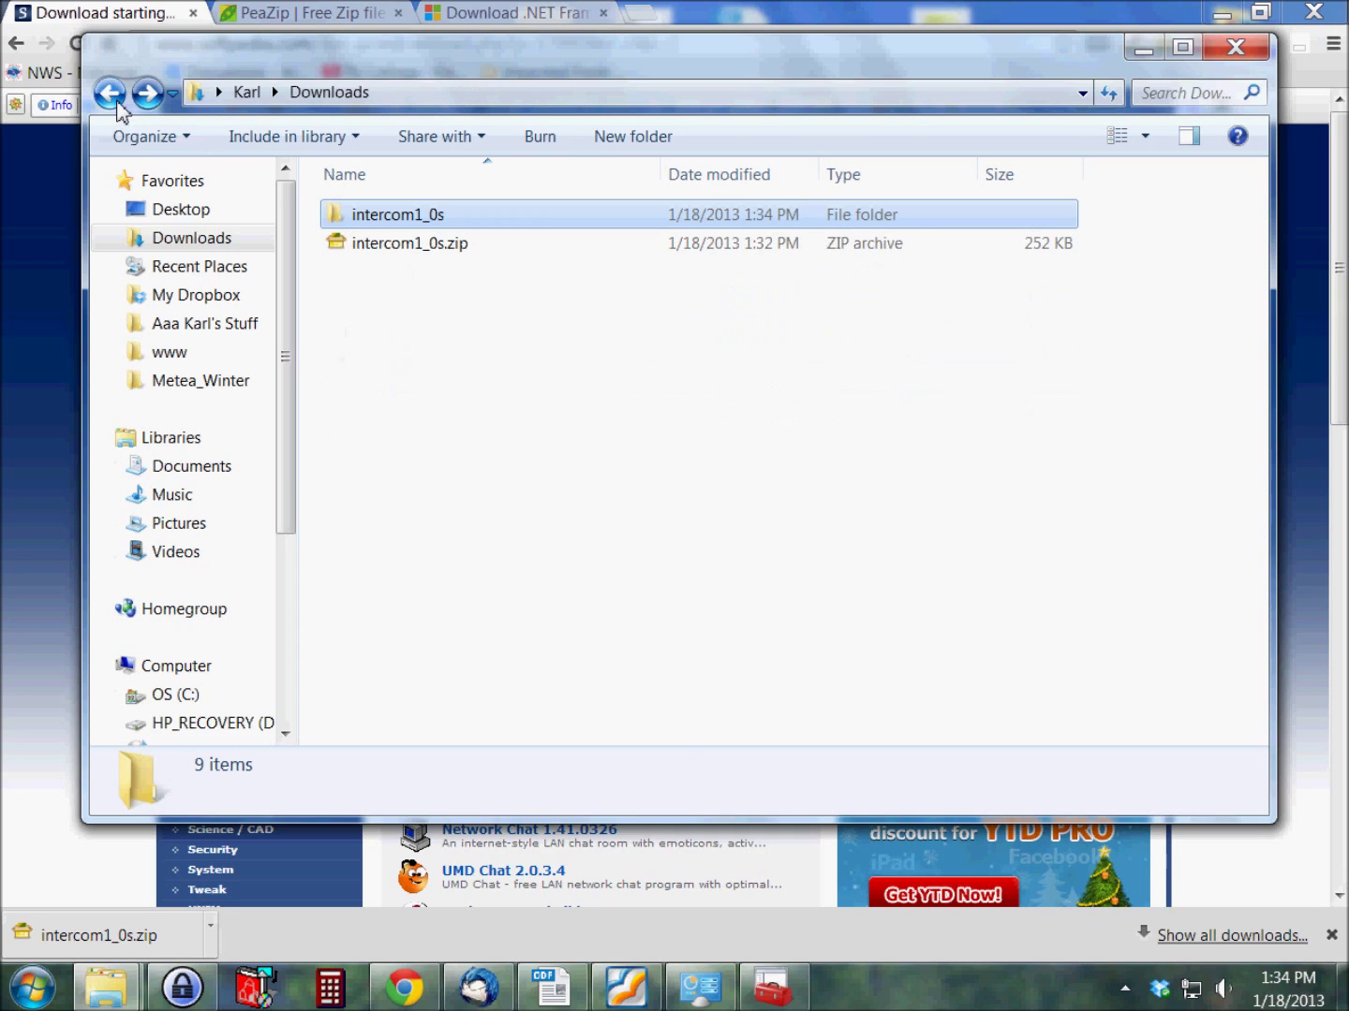
Step: Copy the extracted intercom1_0s folder and switch to the C:\intercom folder window
left_click(381, 224)
left_click(527, 220)
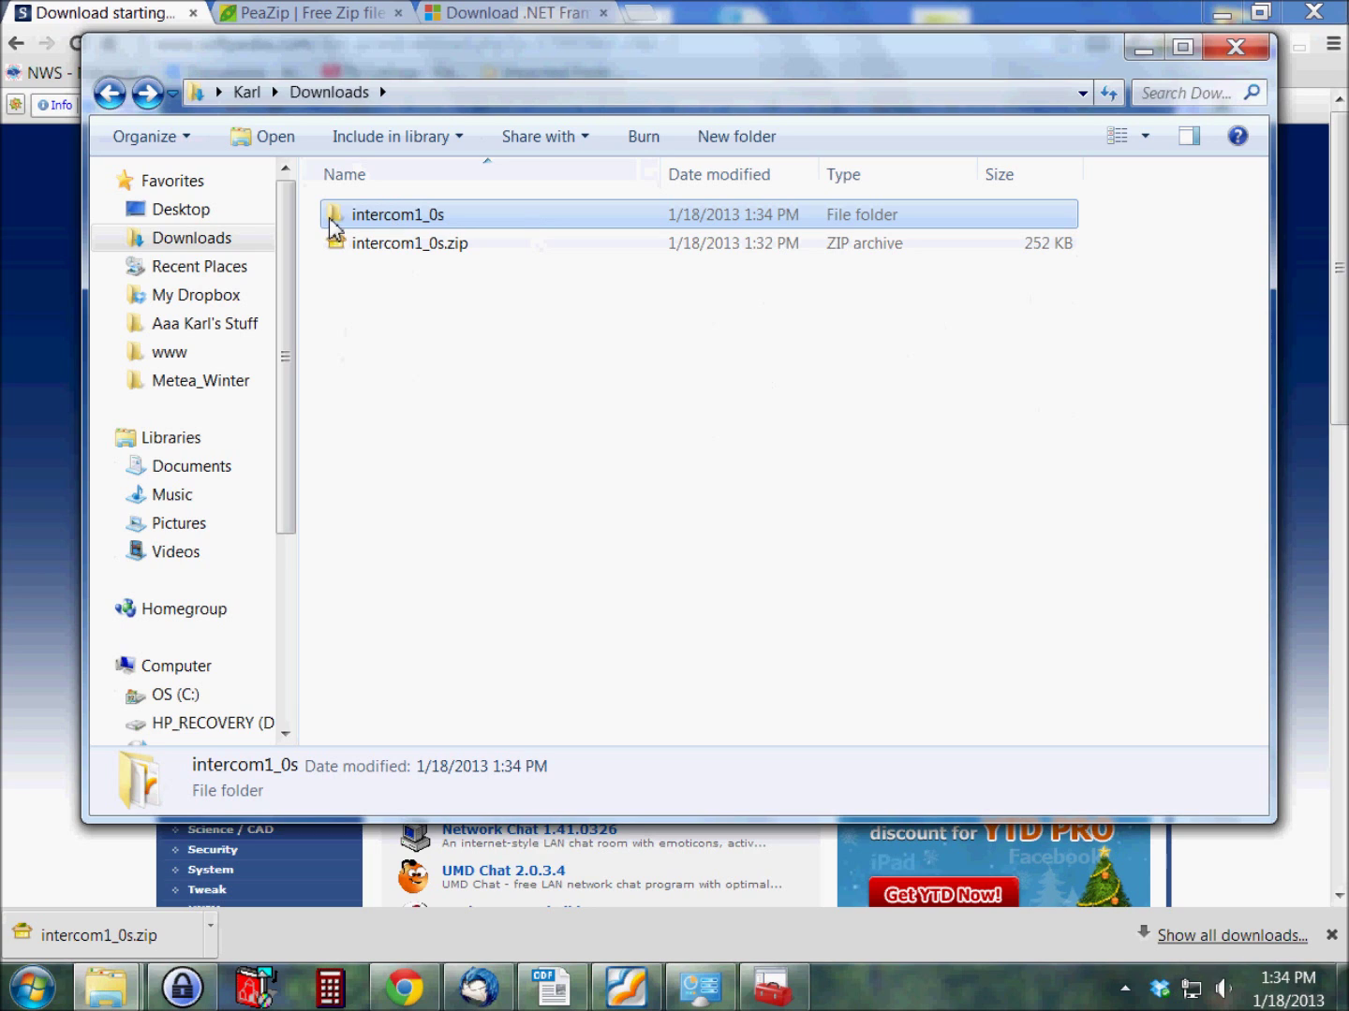
right_click(330, 222)
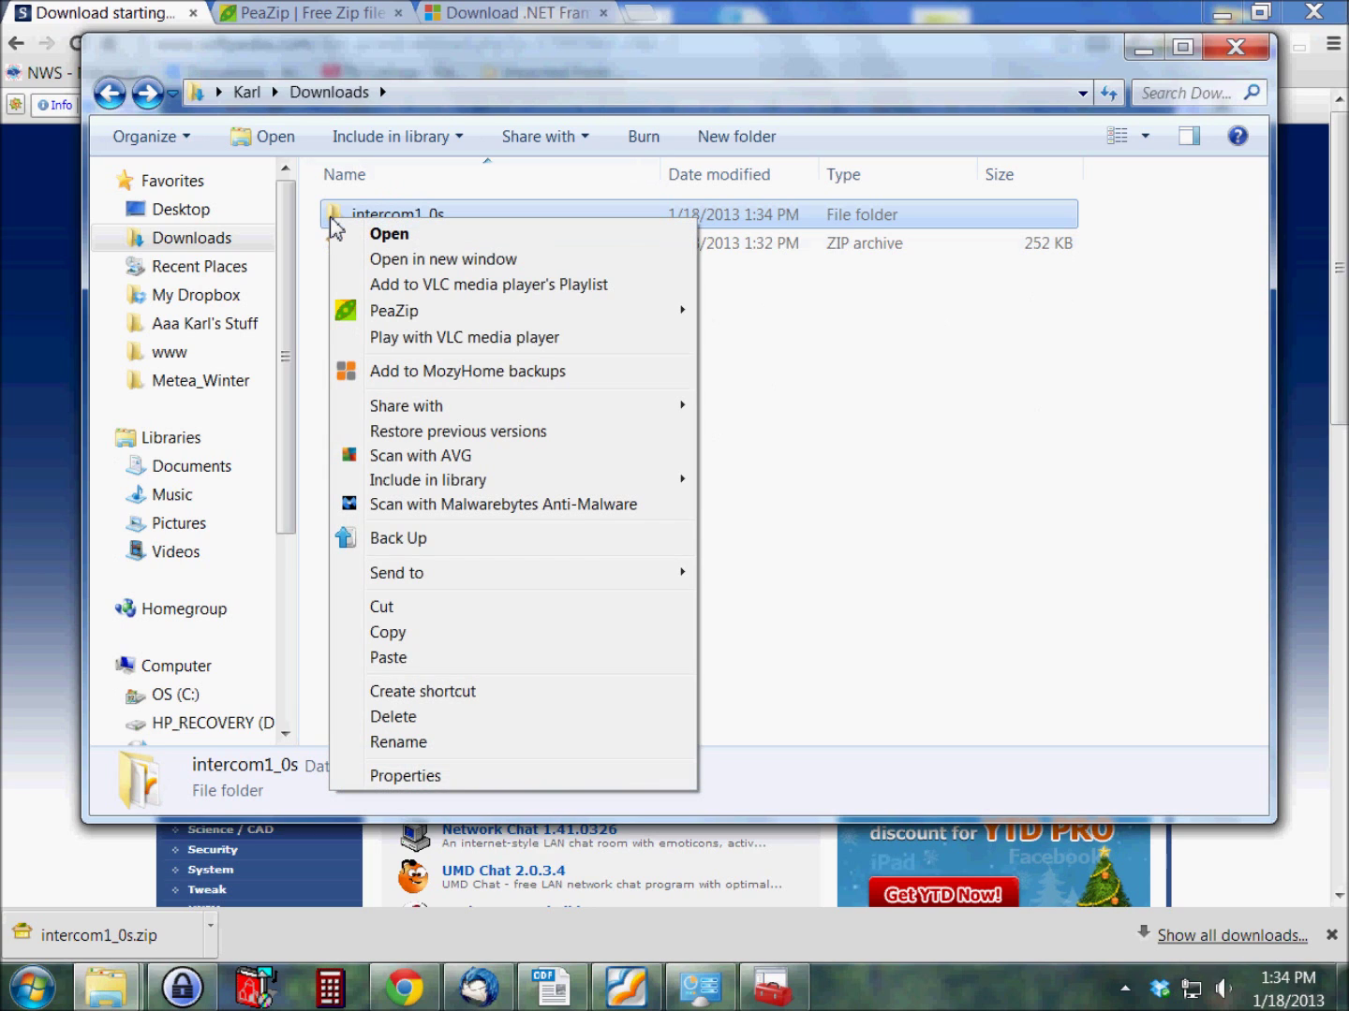
left_click(388, 641)
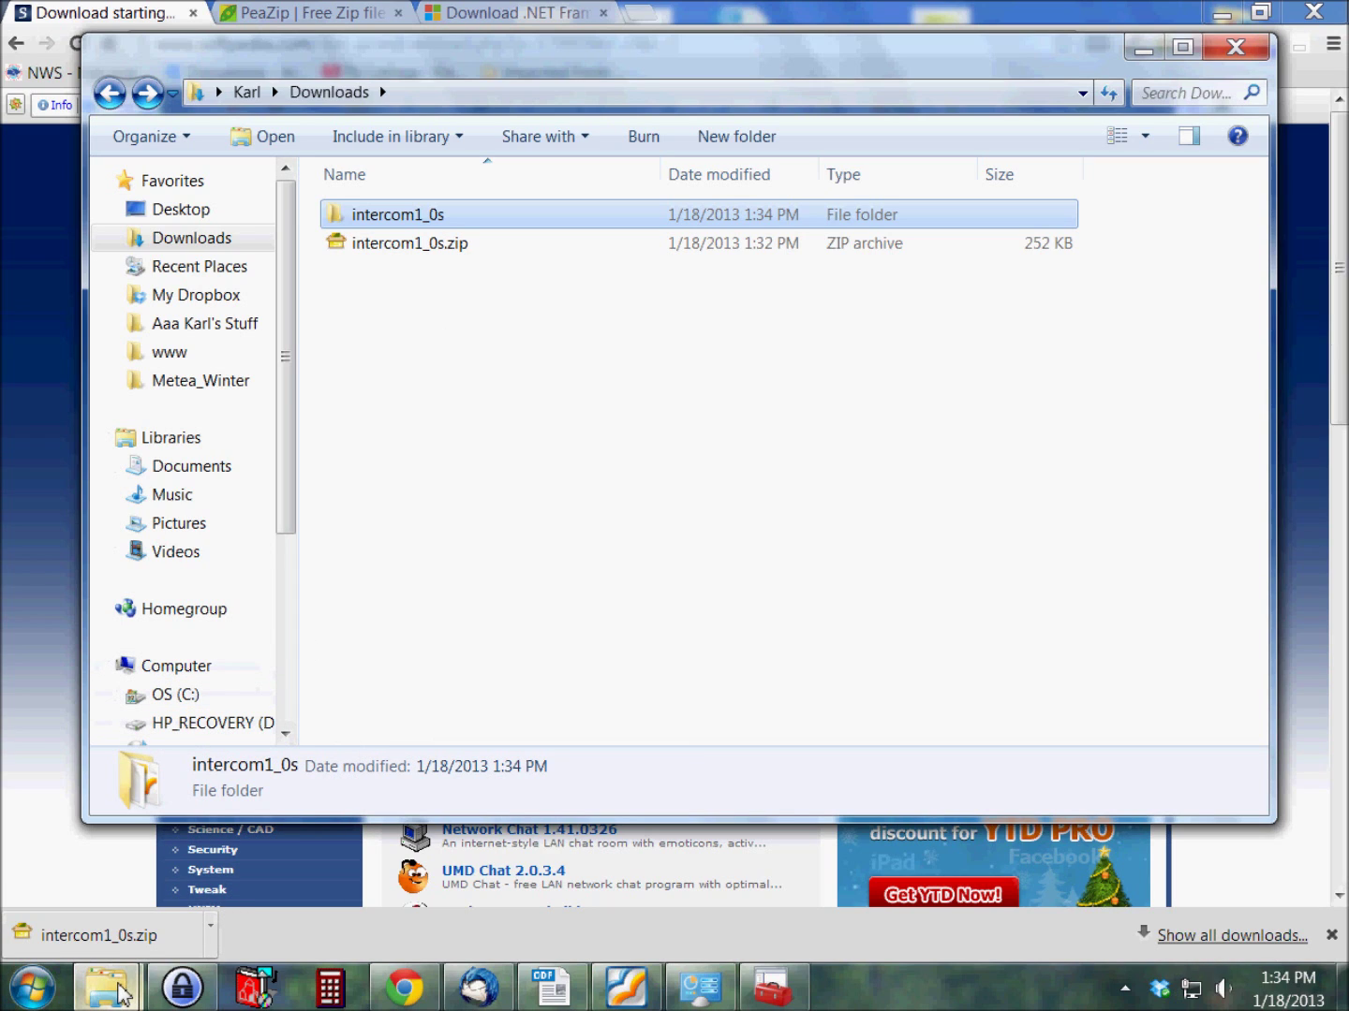
mouse_move(123, 995)
left_click(430, 848)
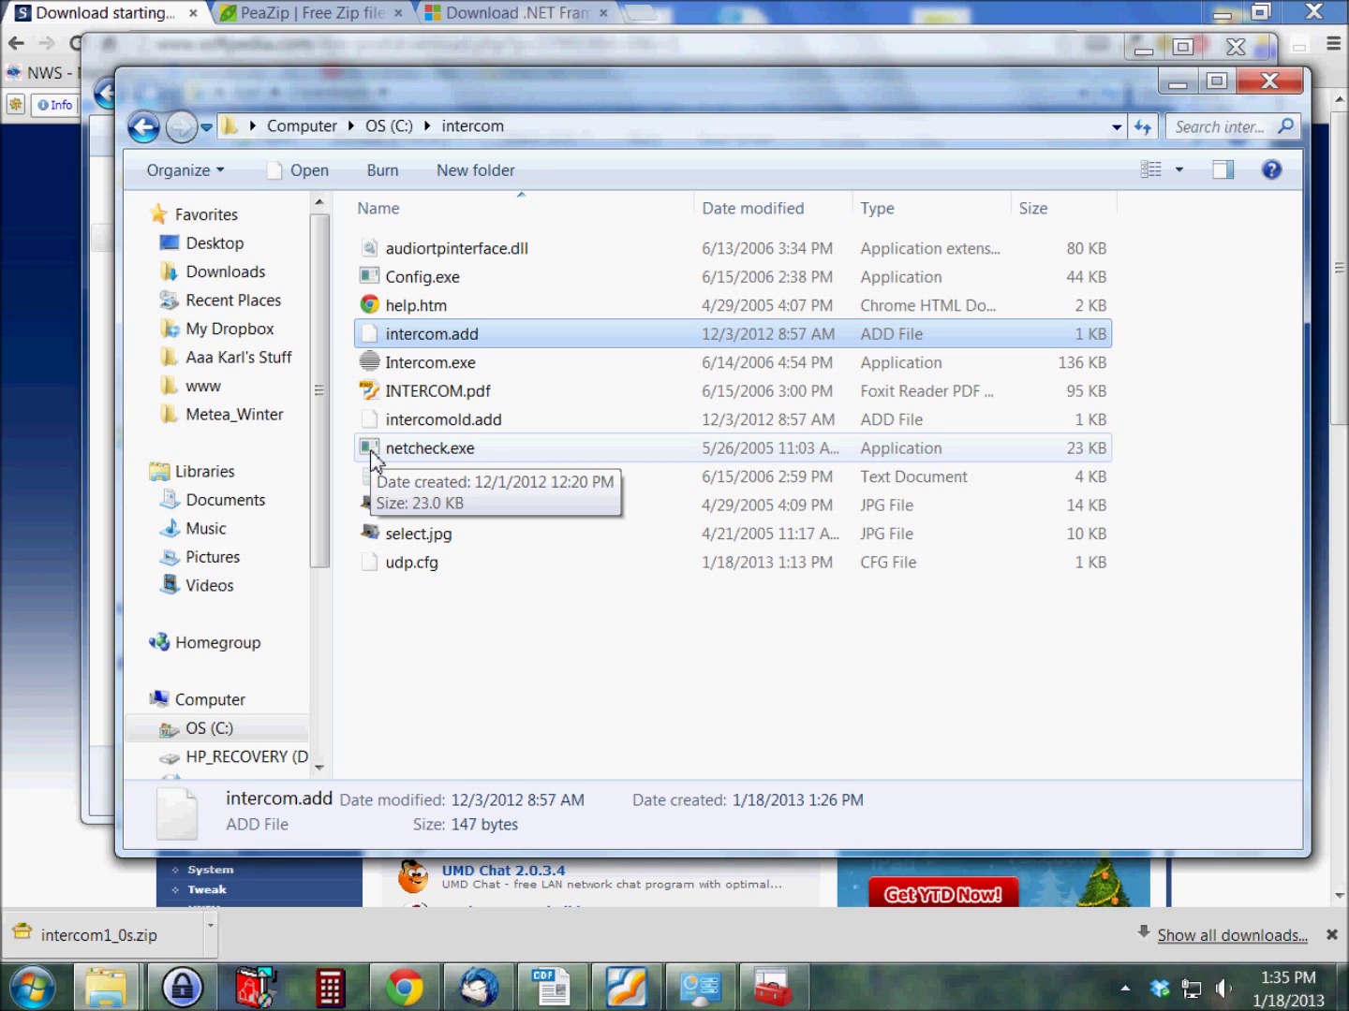
double_click(372, 451)
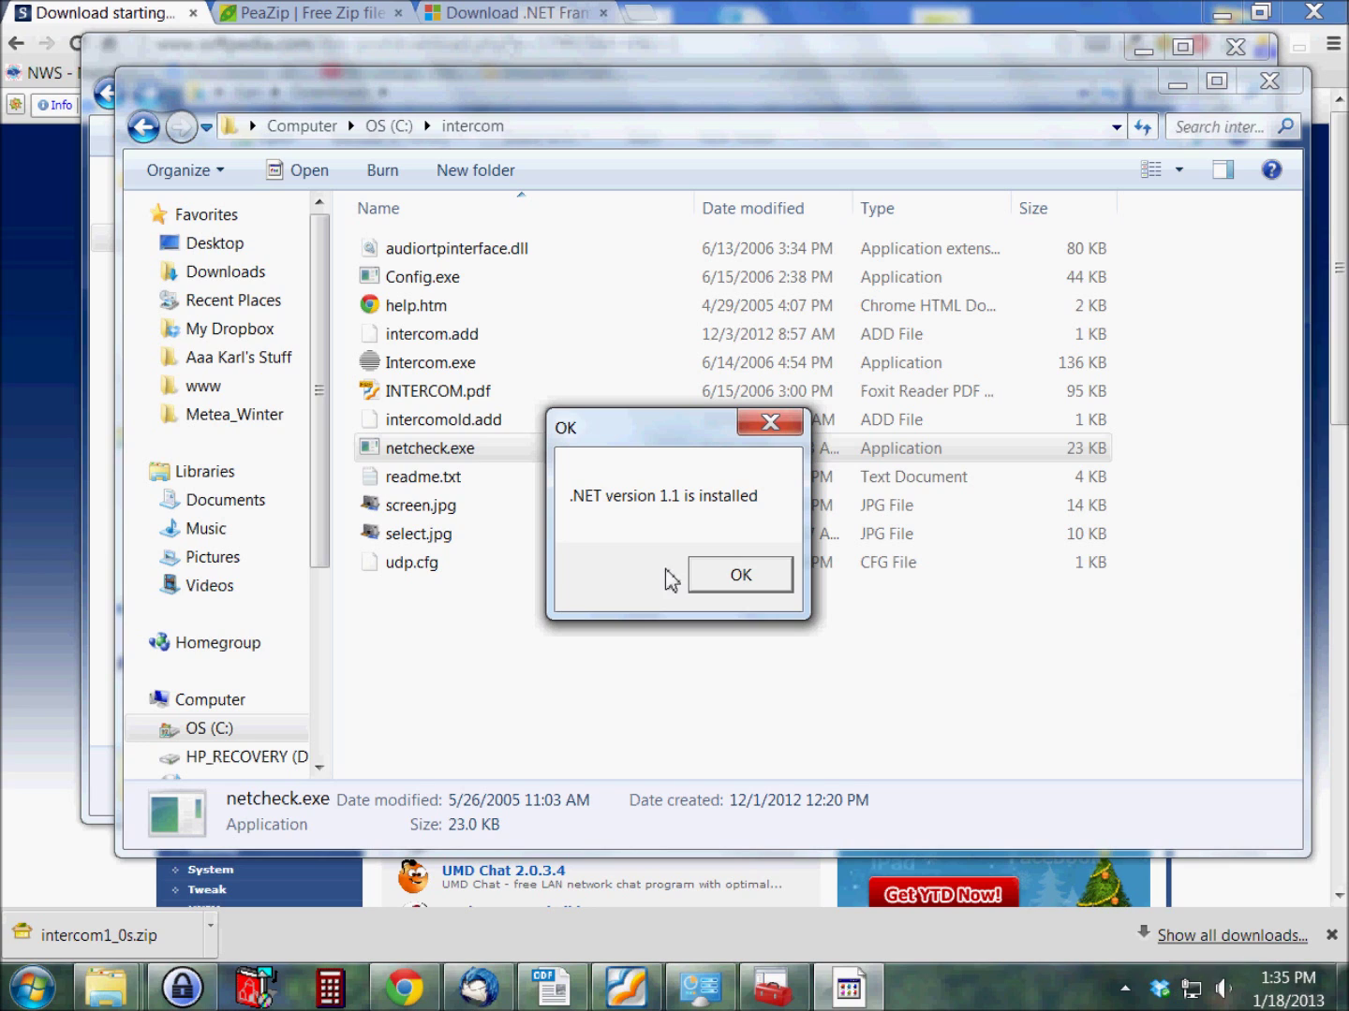
left_click(739, 575)
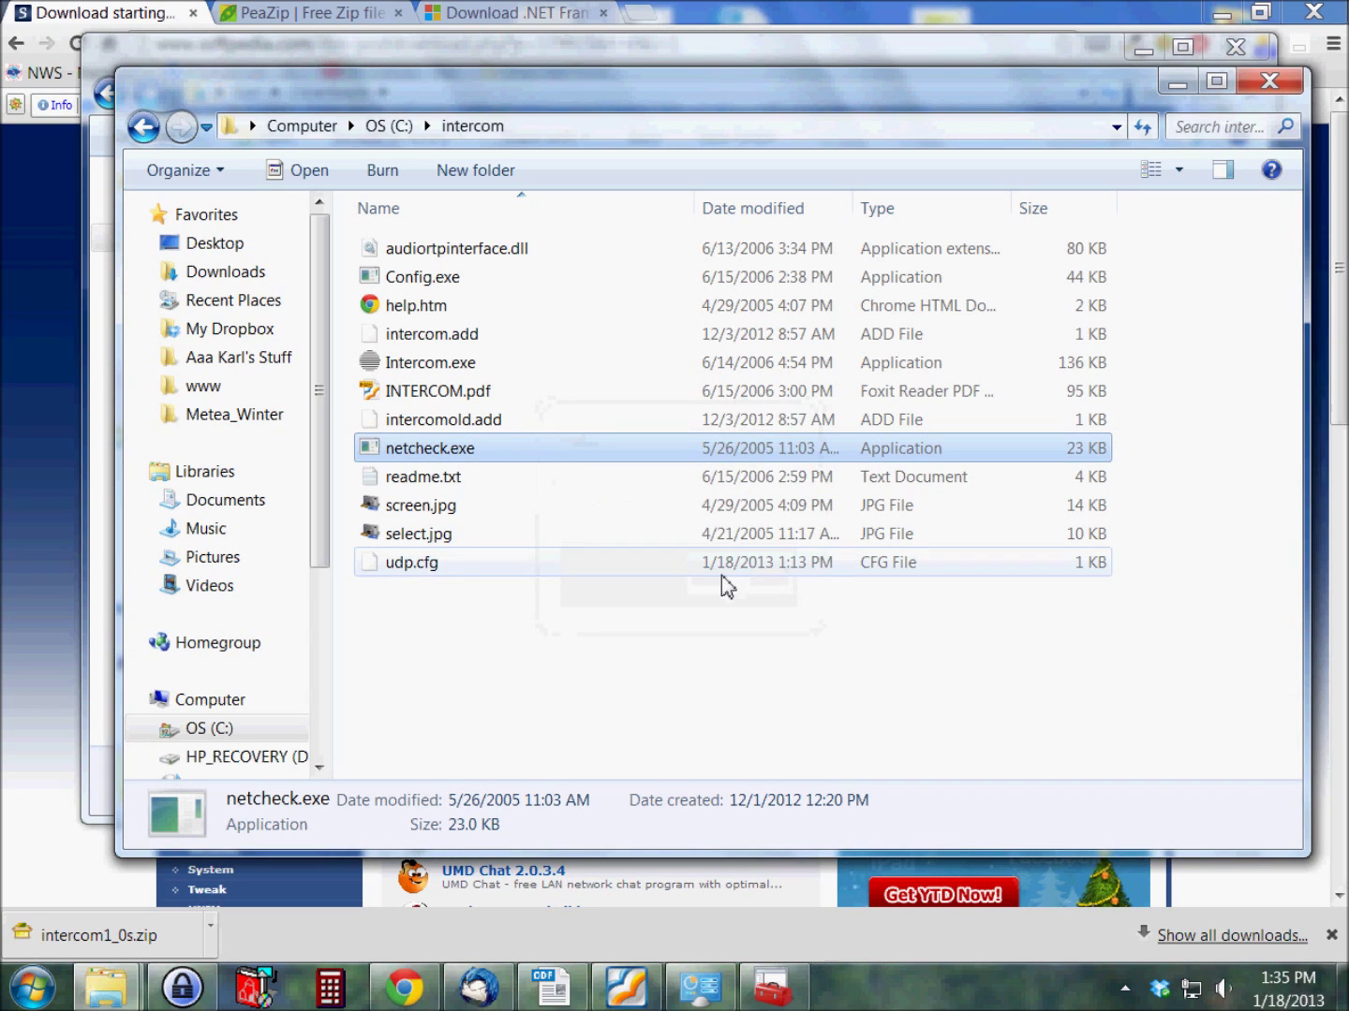
double_click(405, 284)
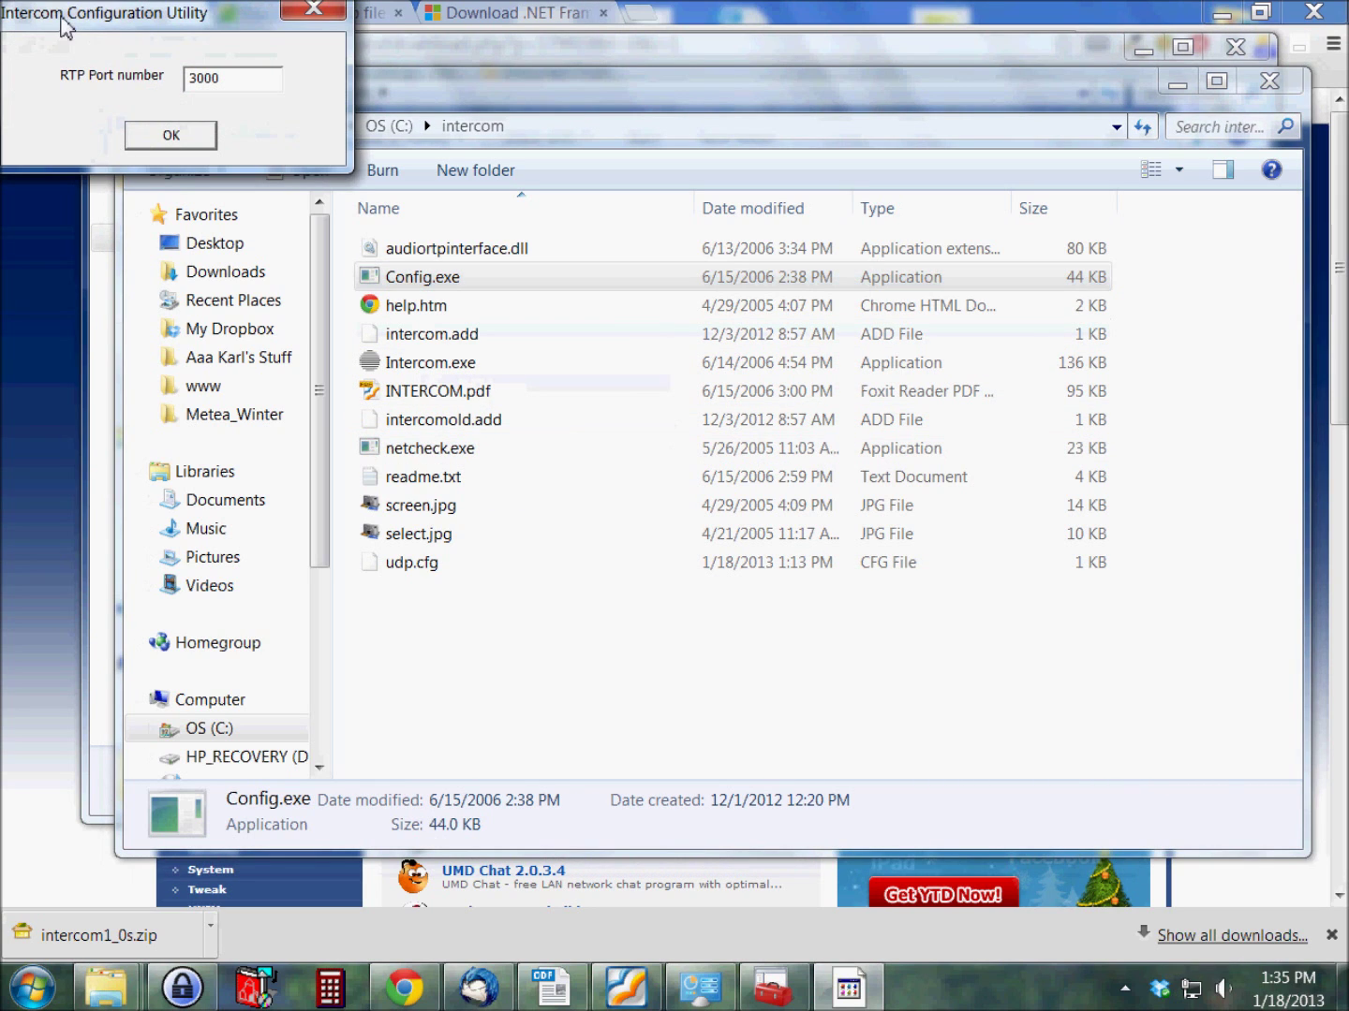
left_click_drag(63, 23, 99, 55)
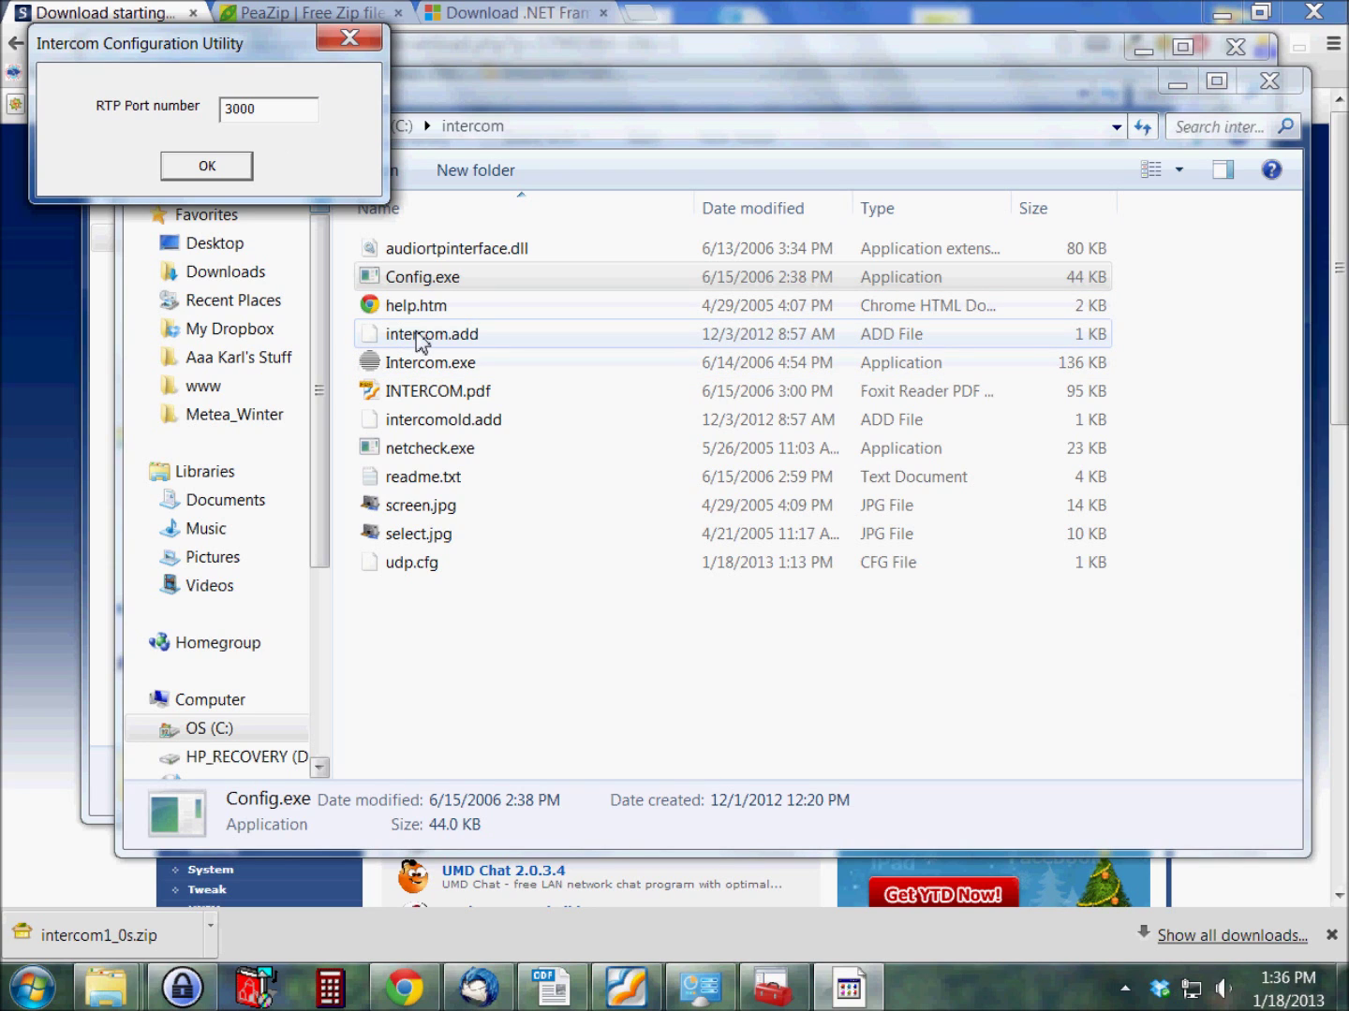
left_click(349, 41)
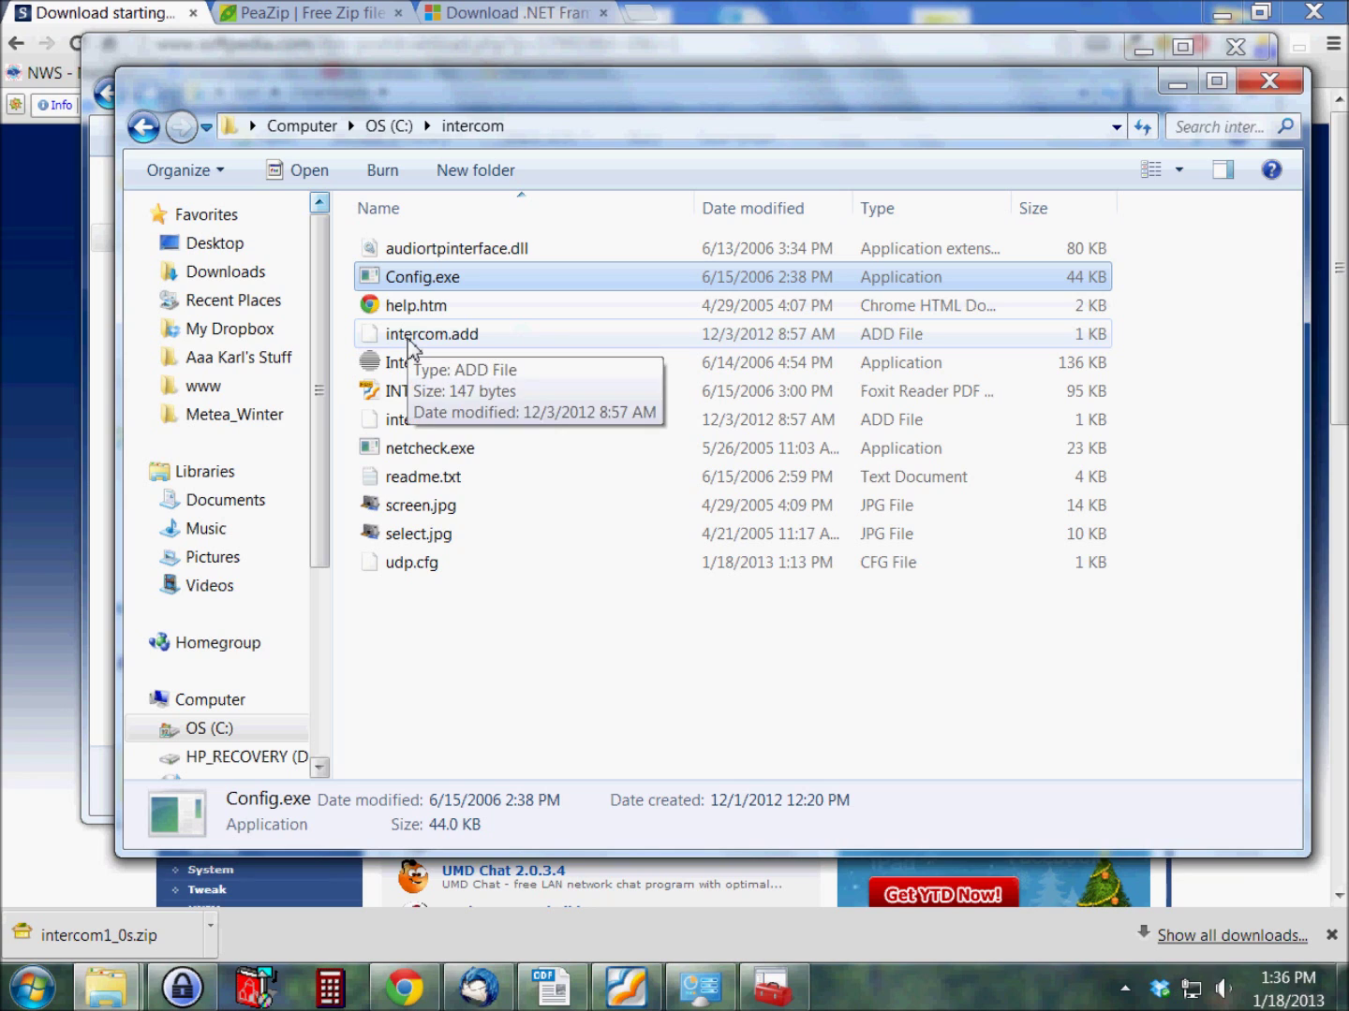
right_click(409, 342)
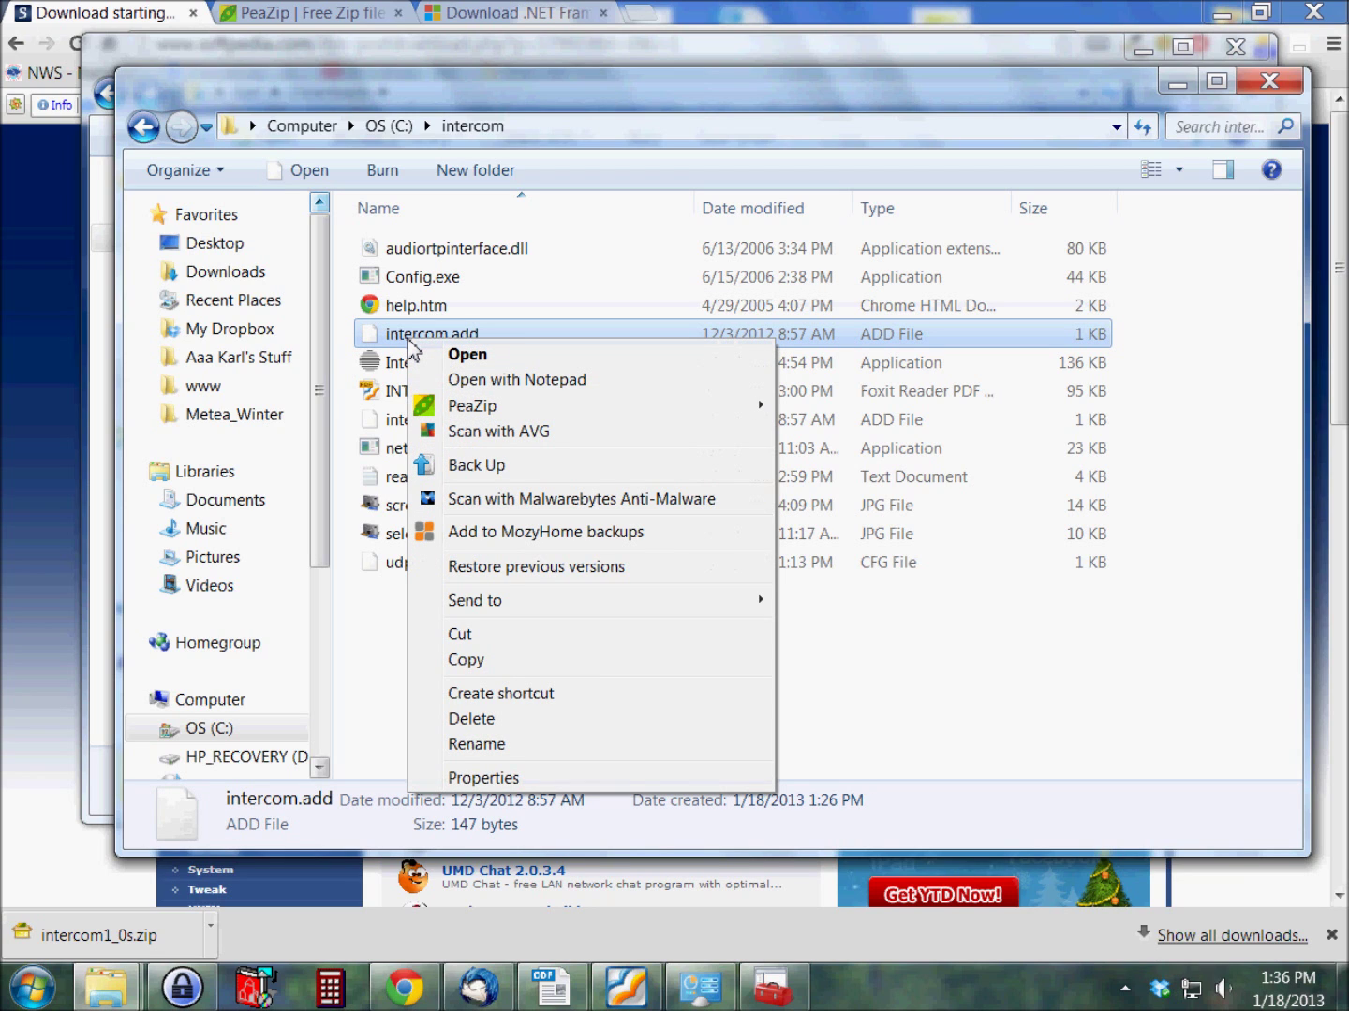
left_click(461, 380)
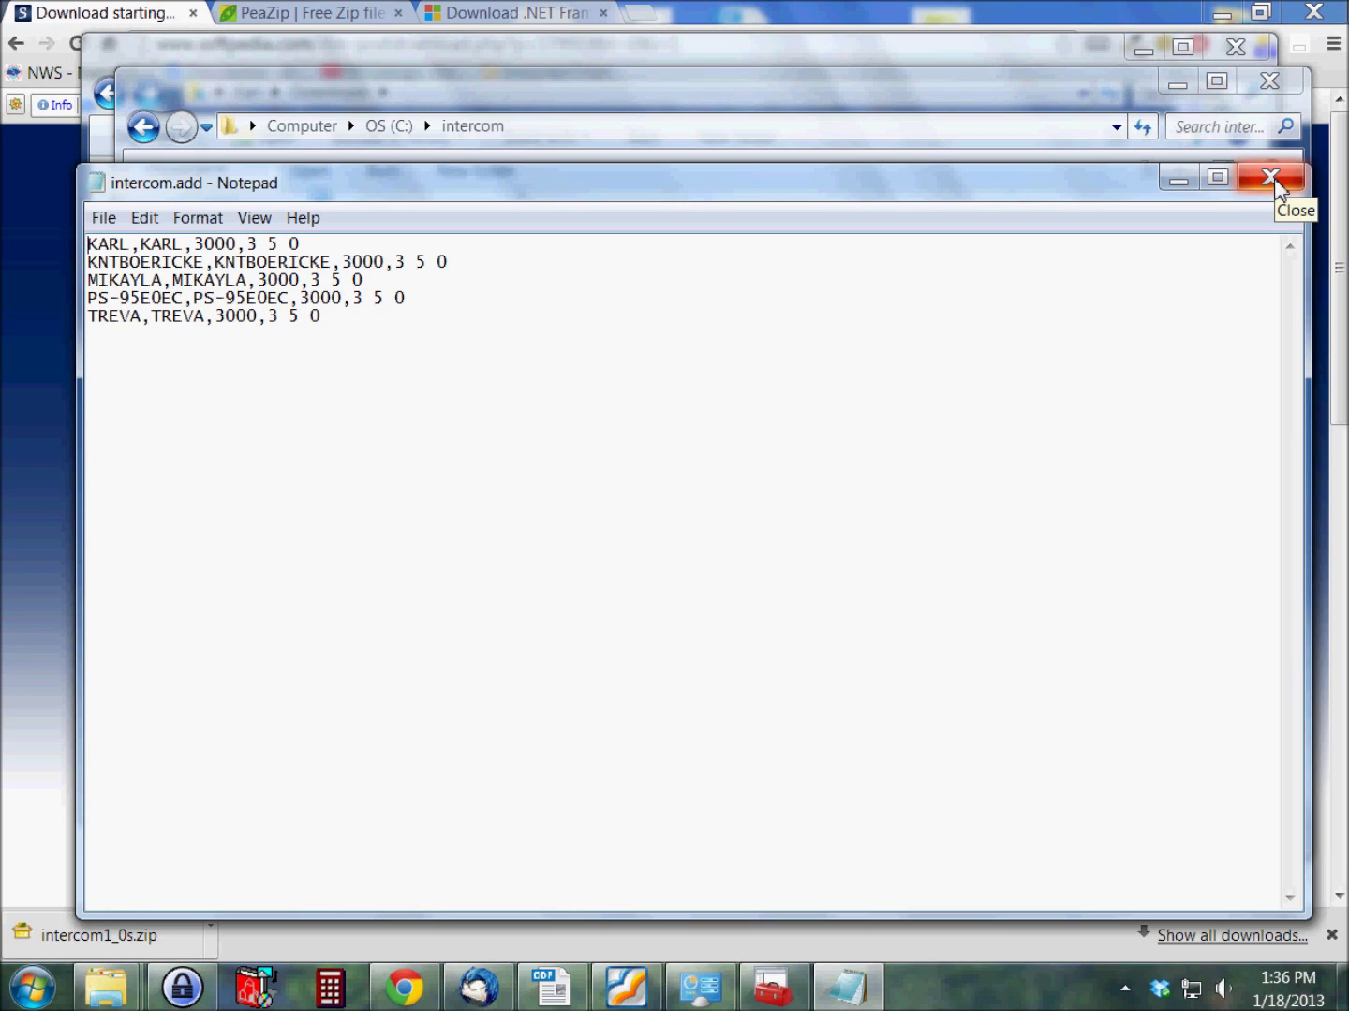
left_click(1270, 177)
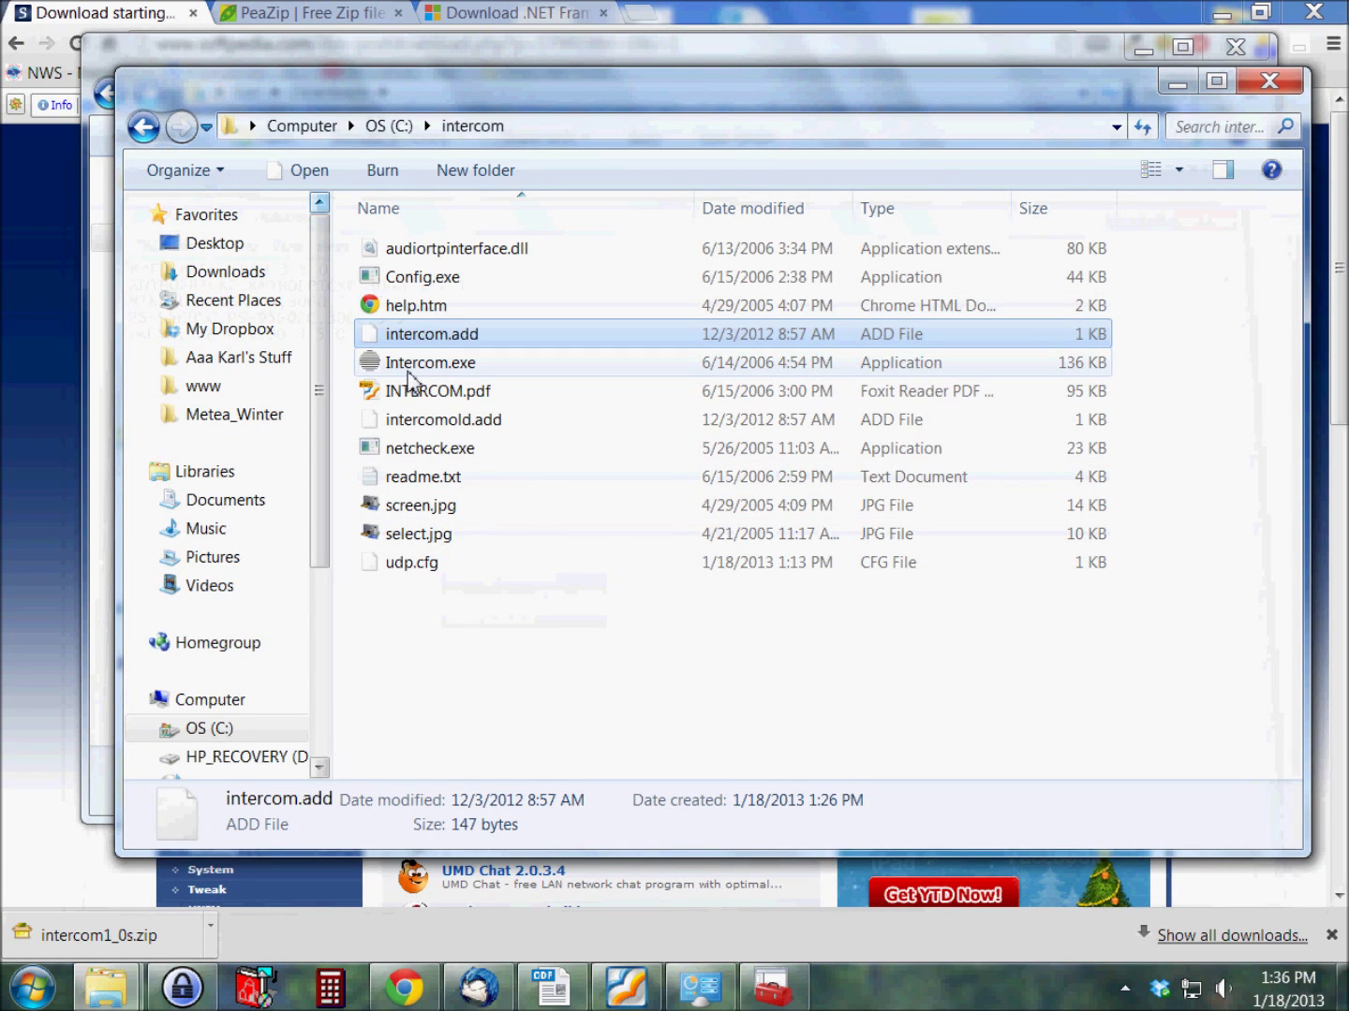
Step: Minimize the Downloads window and launch Intercom.exe from C:\intercom
left_click(941, 63)
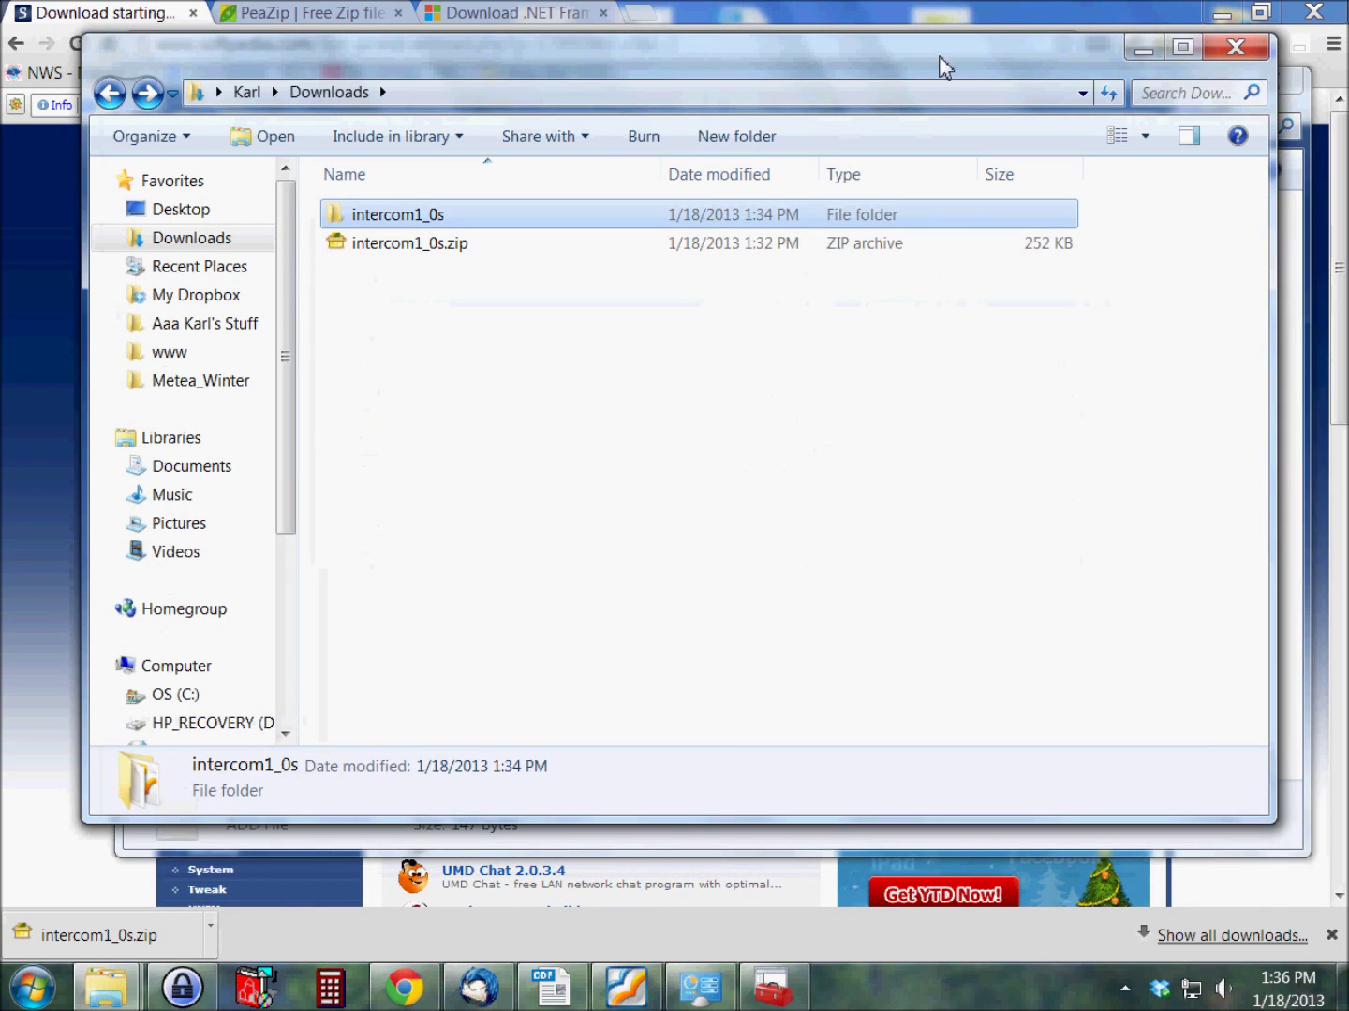
left_click(1143, 52)
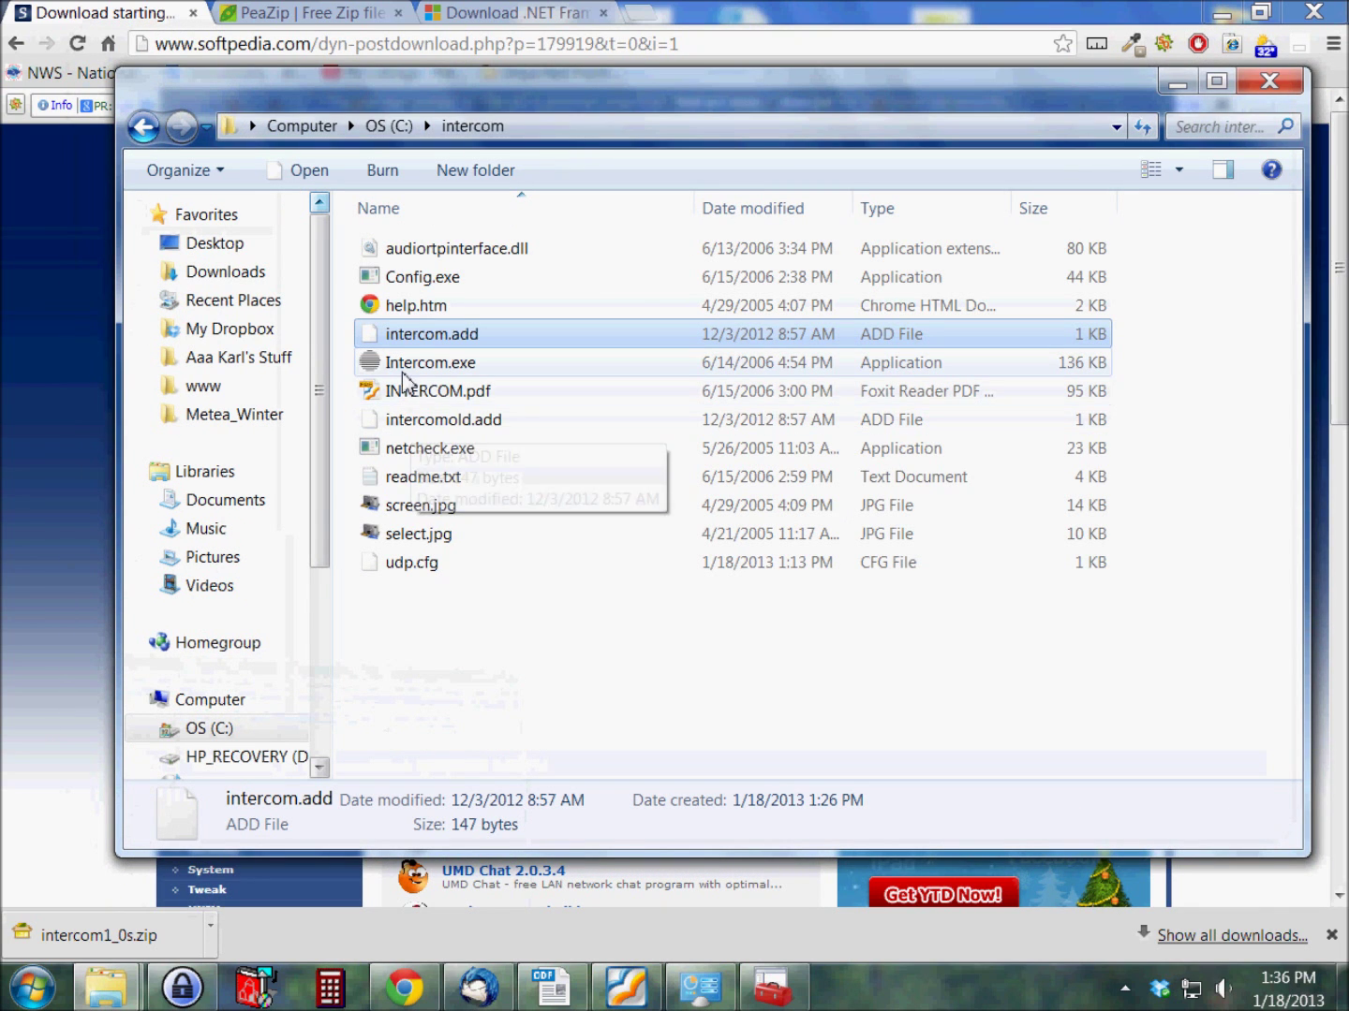
mouse_move(408, 375)
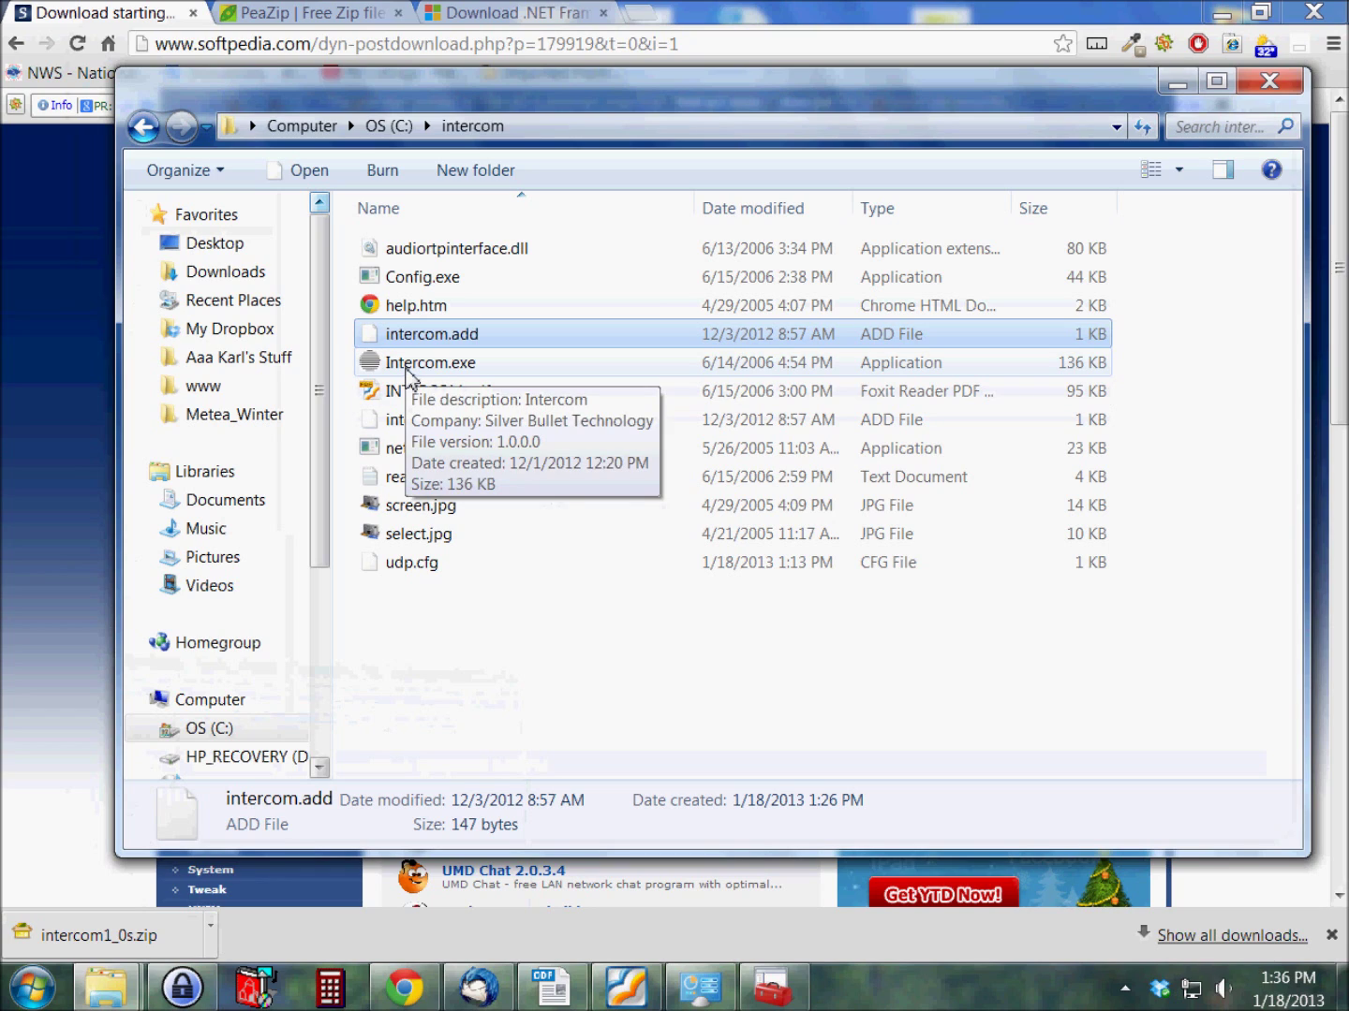
left_click(409, 373)
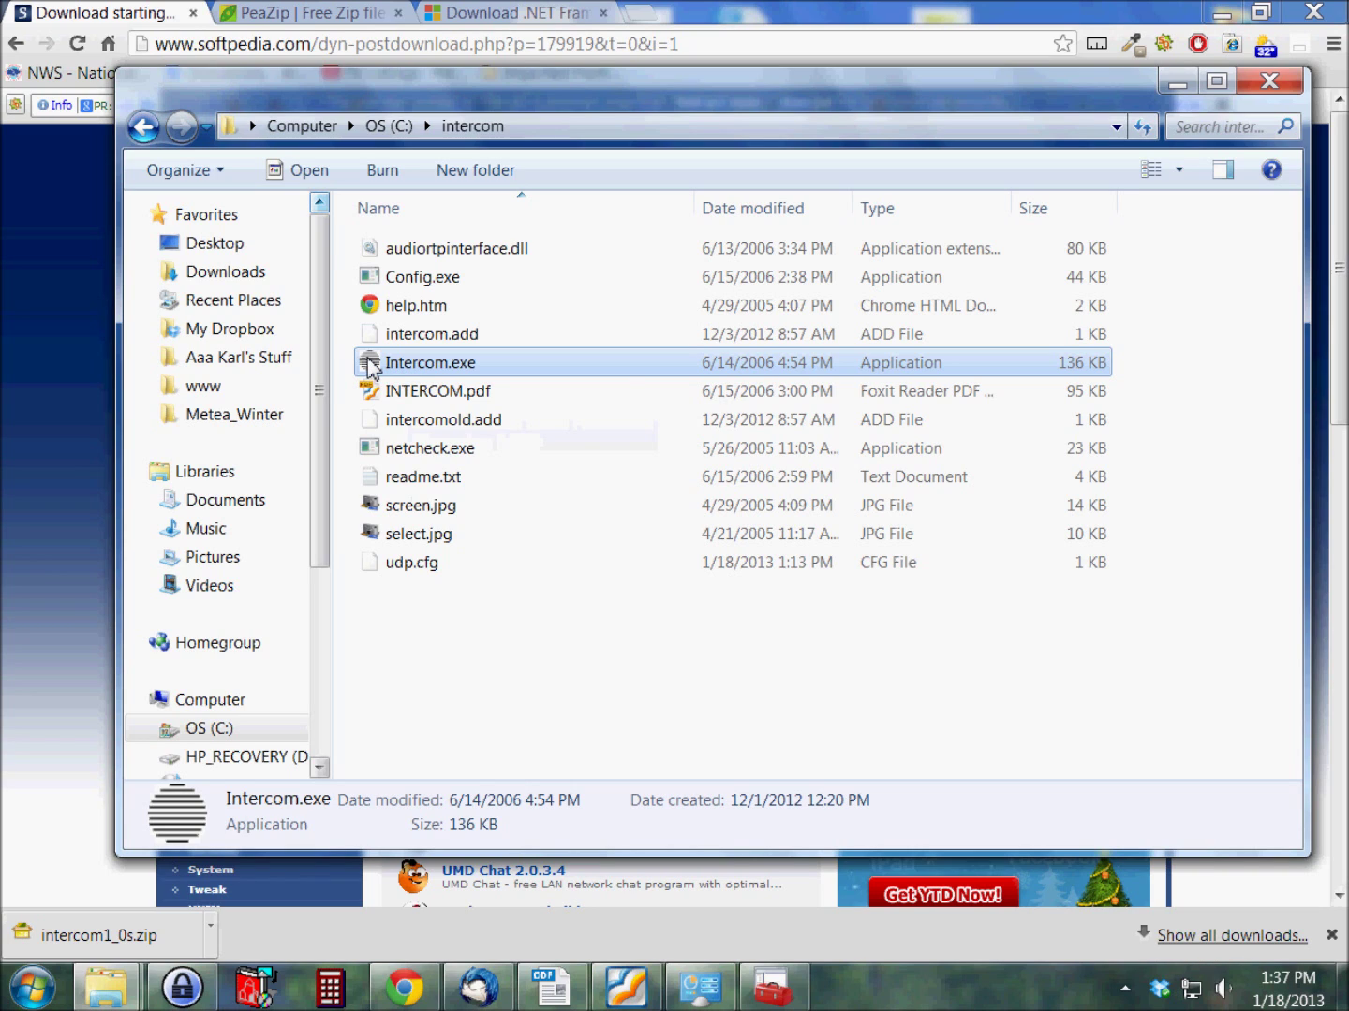
mouse_move(369, 366)
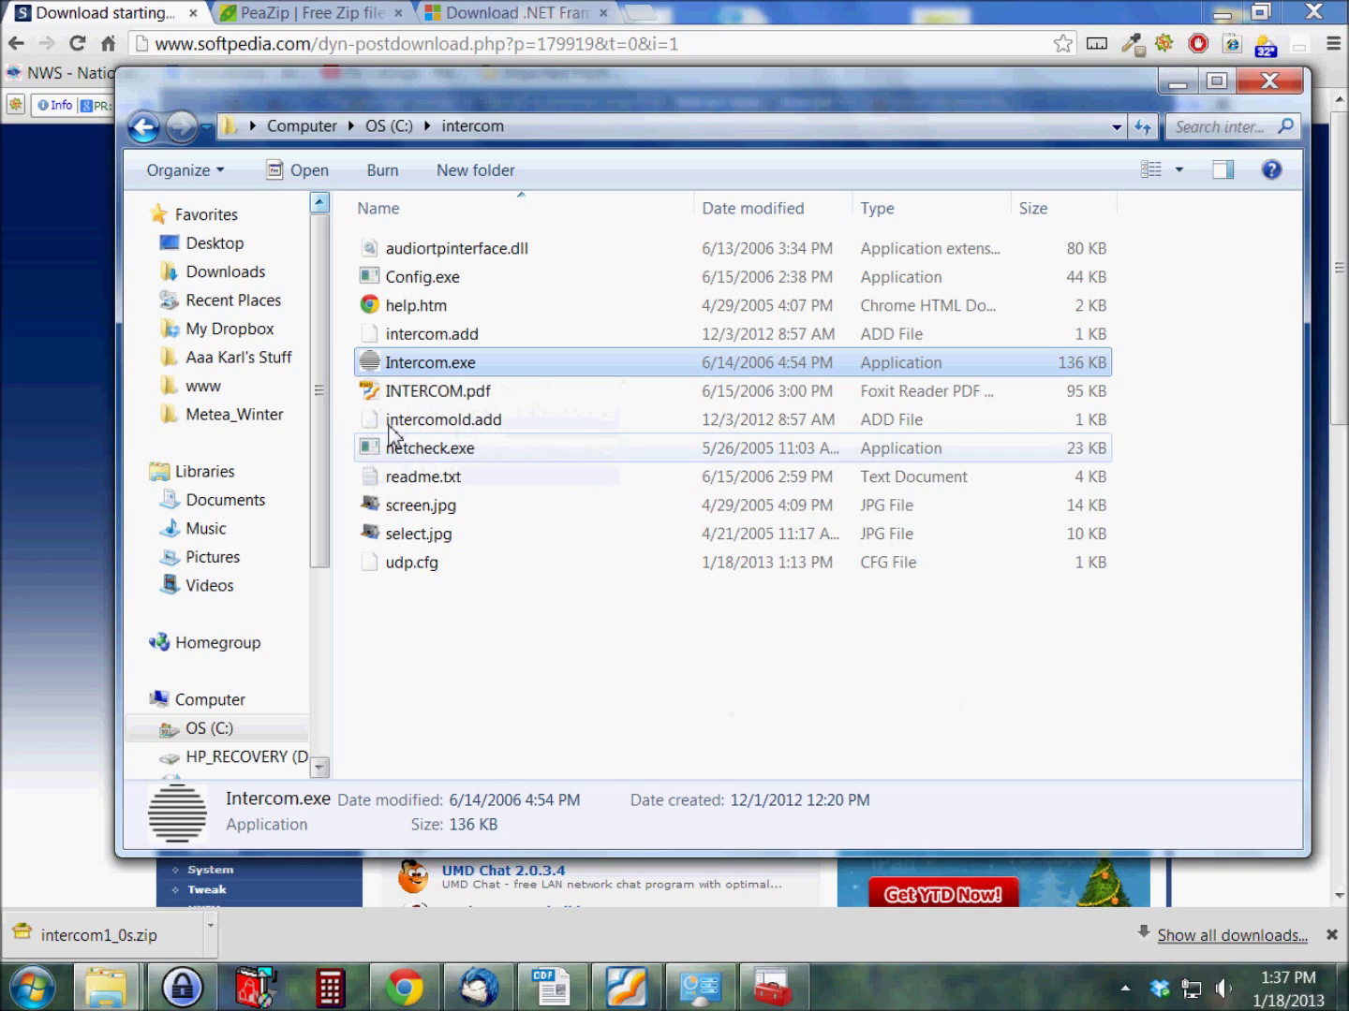
double_click(372, 370)
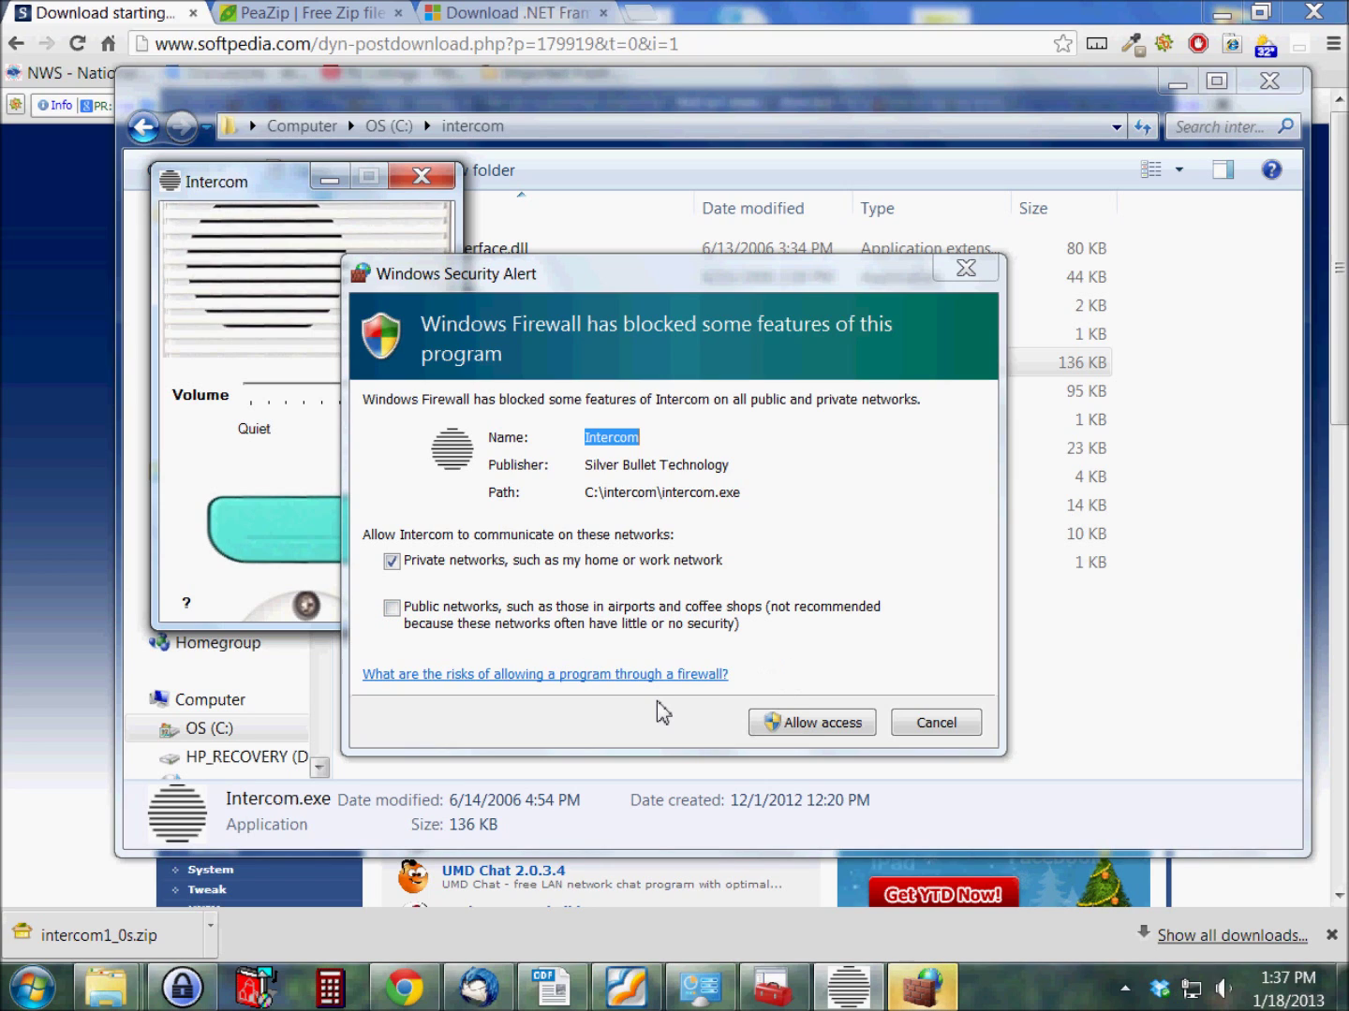
Step: Allow Intercom through Windows Firewall on private networks
left_click(811, 727)
left_click(811, 727)
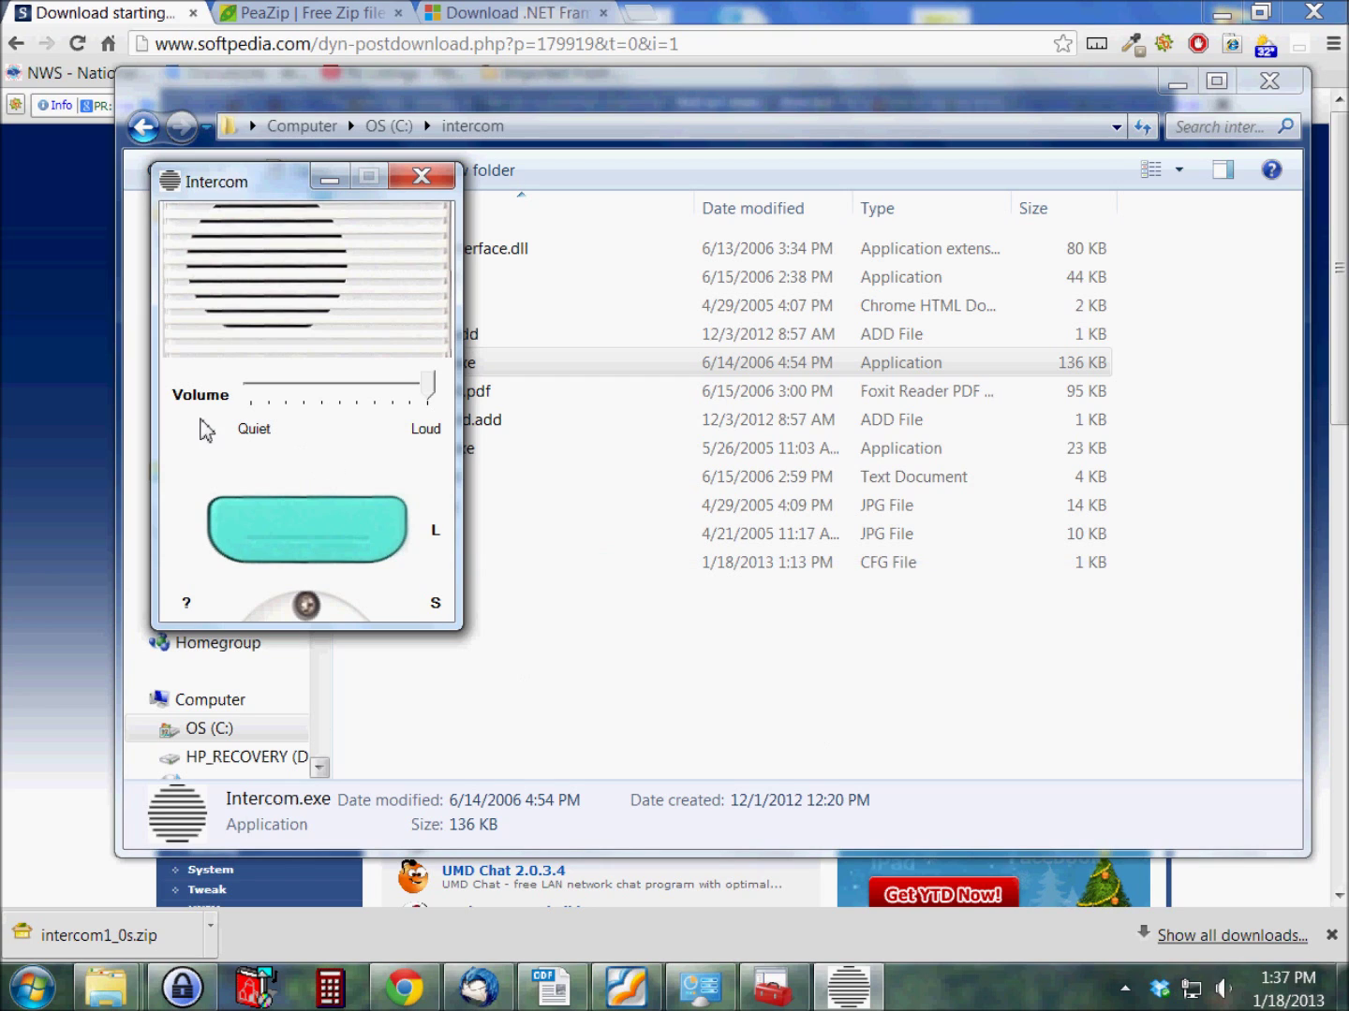
Step: Minimize and restore the Intercom window, then open the Select Connection Target list
mouse_move(250, 180)
left_mouse_down()
mouse_move(240, 204)
mouse_move(241, 186)
left_mouse_up()
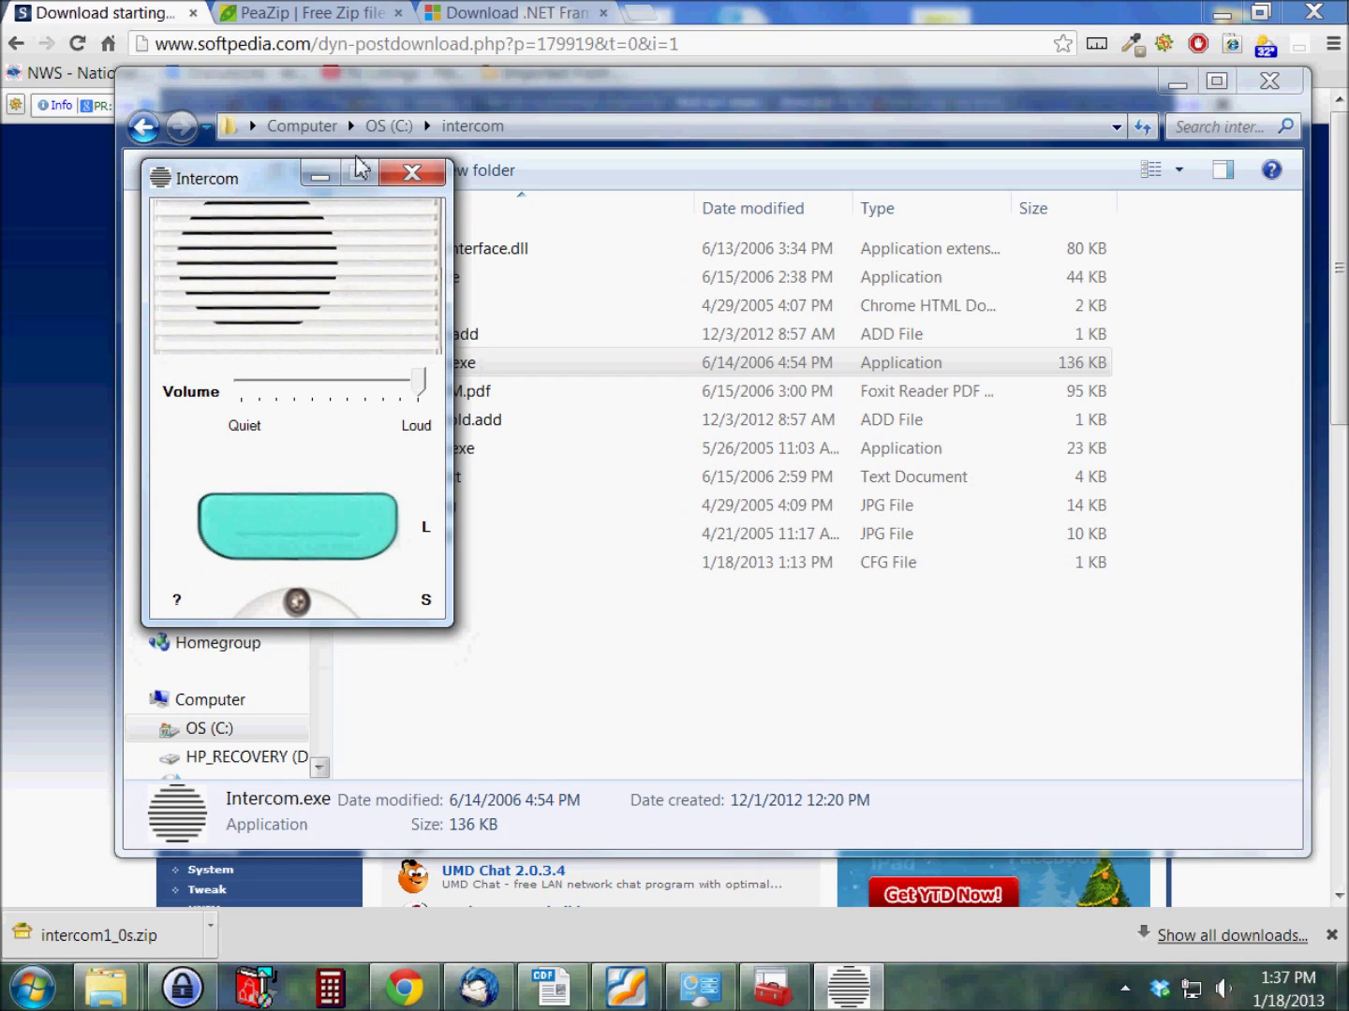
left_click(1269, 85)
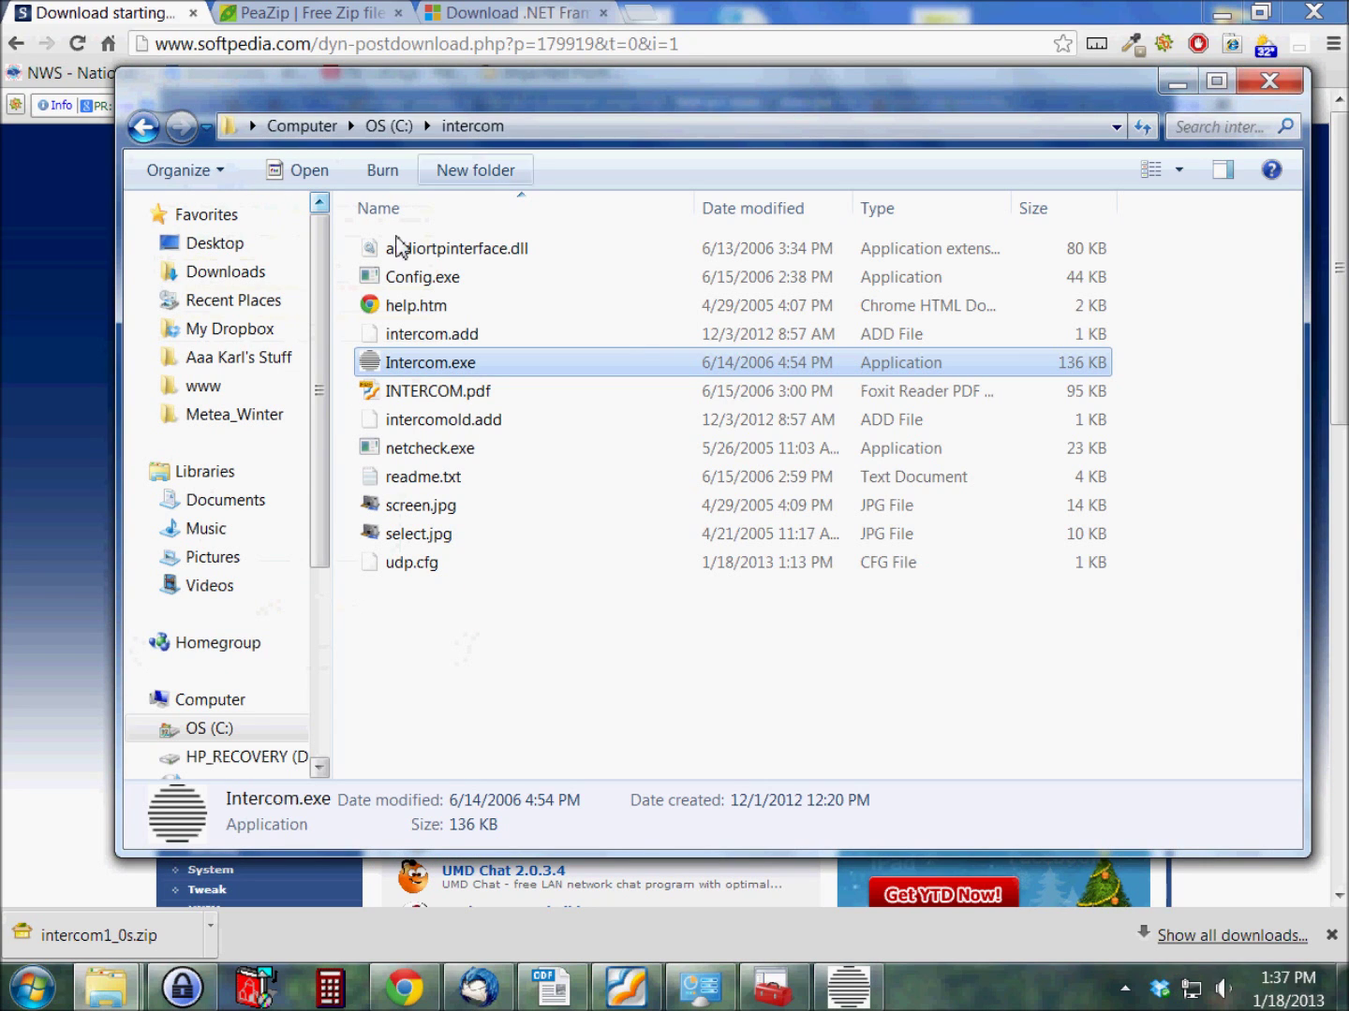
left_click(848, 989)
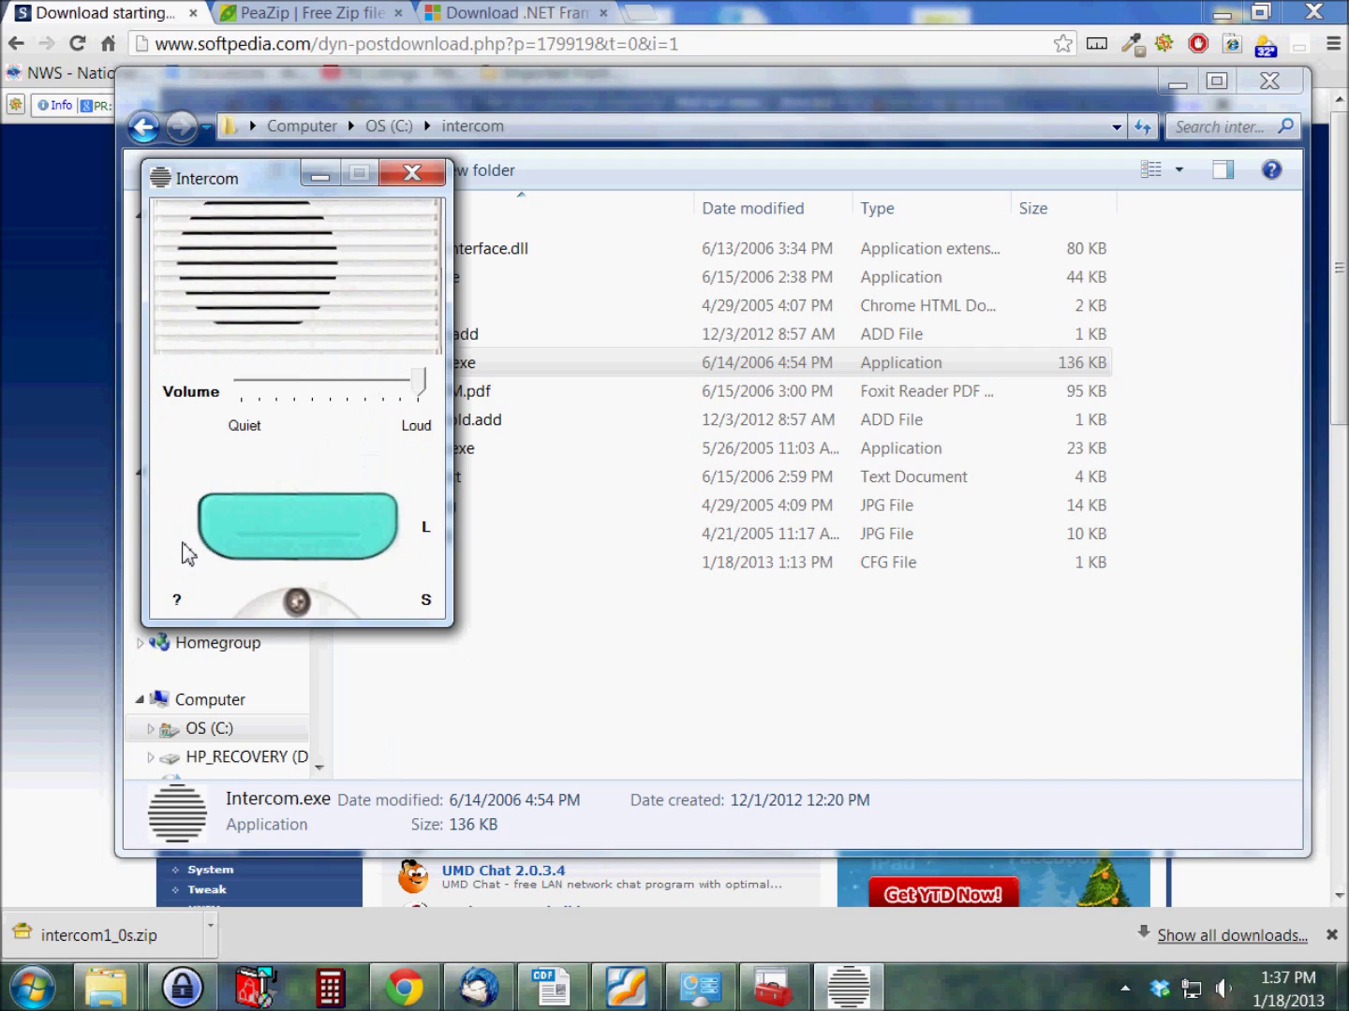
left_click(427, 602)
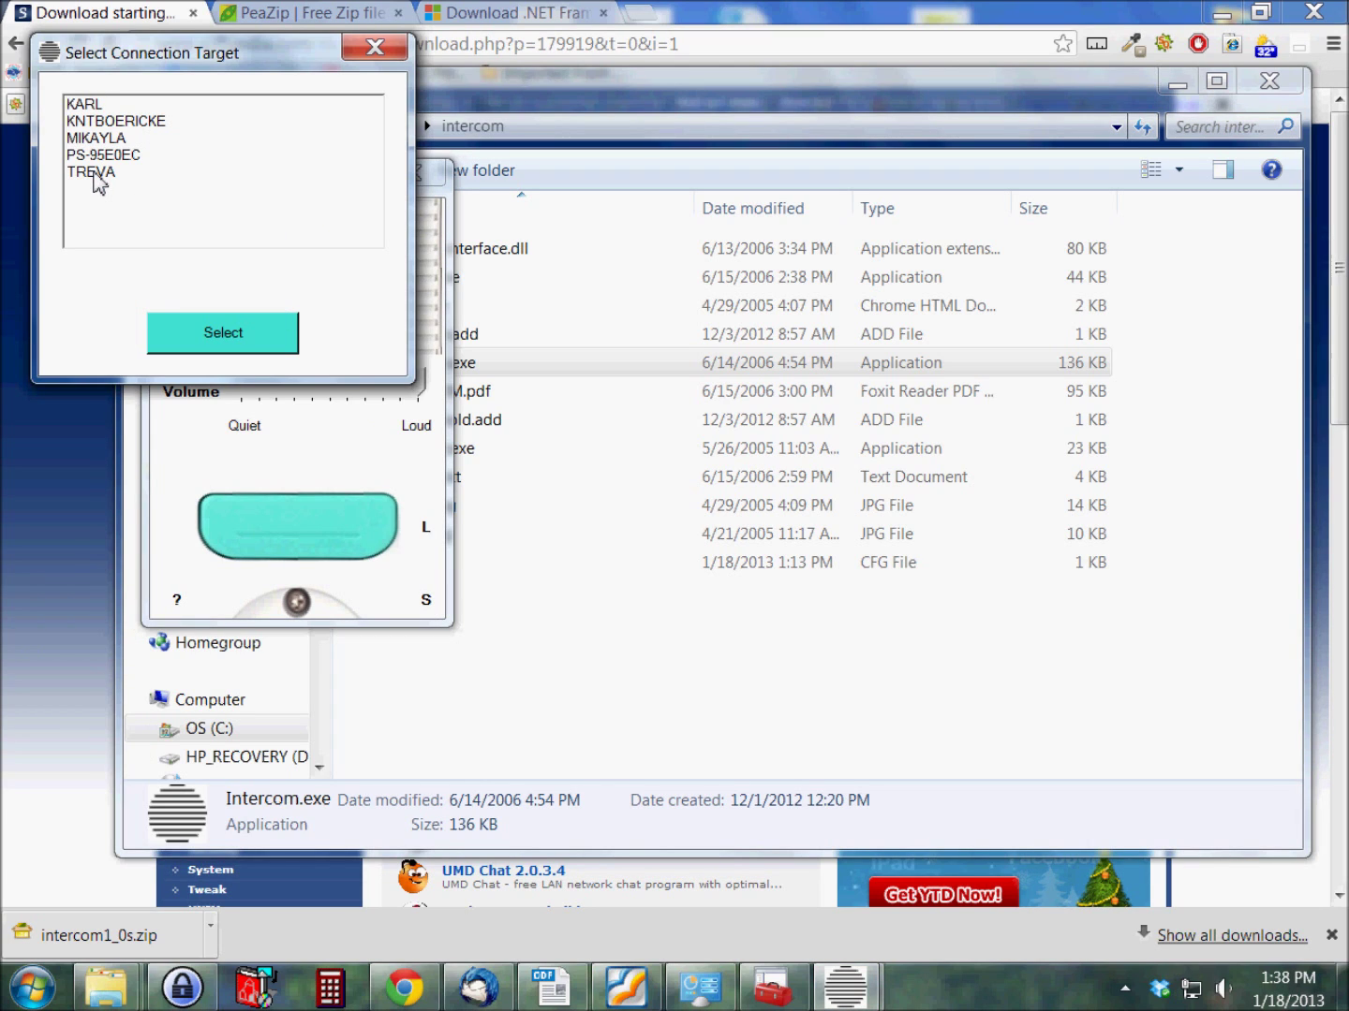
Step: Select the second listed computer as target and drag the Intercom window to screen centre
left_click(98, 122)
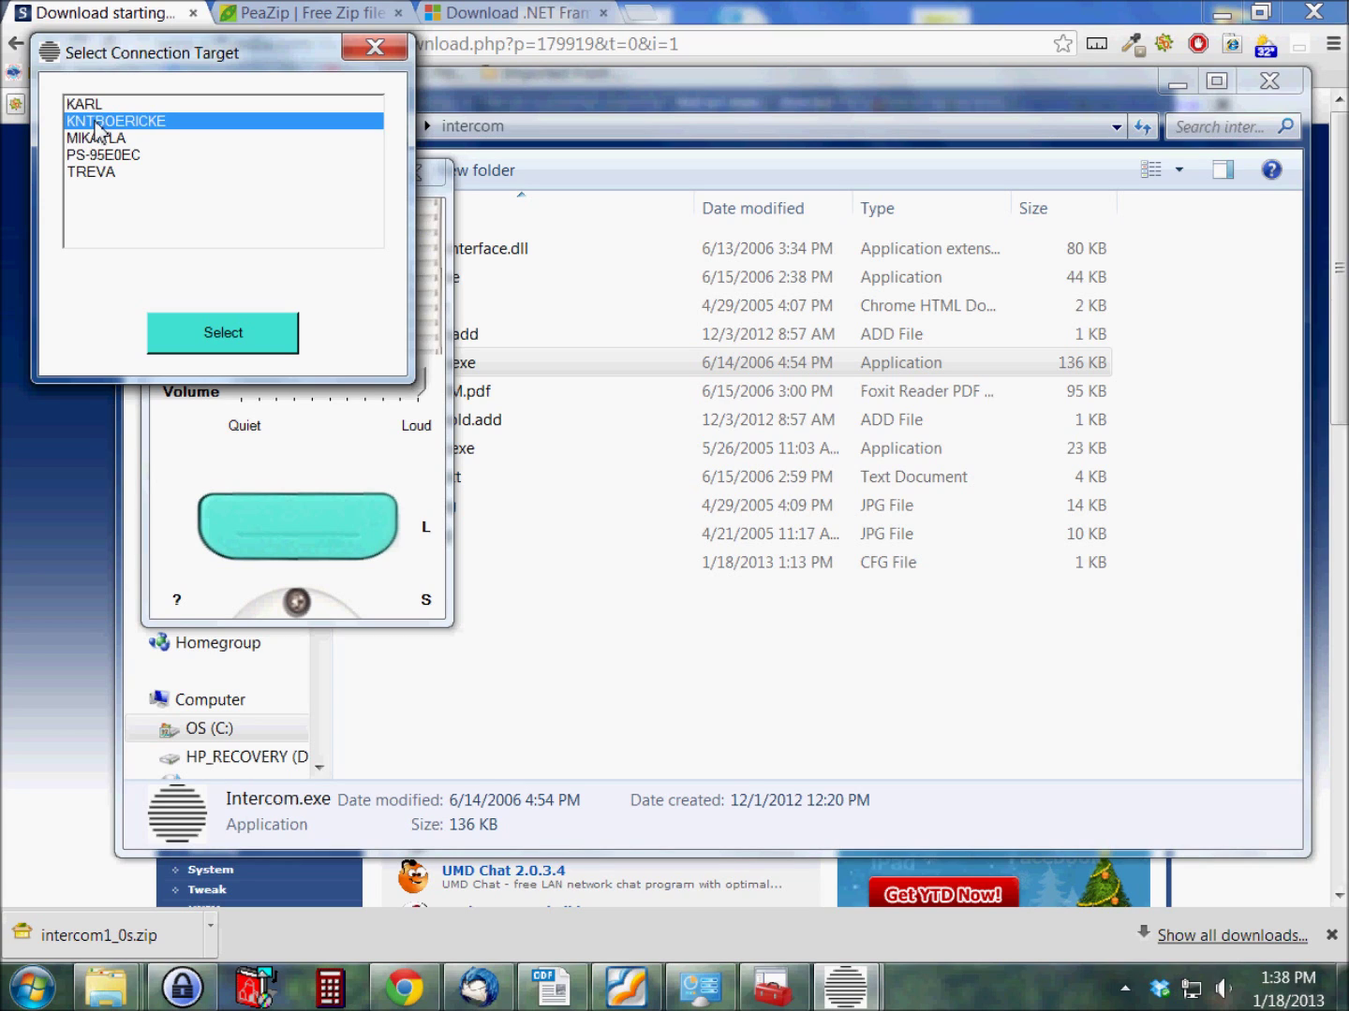
left_click(215, 339)
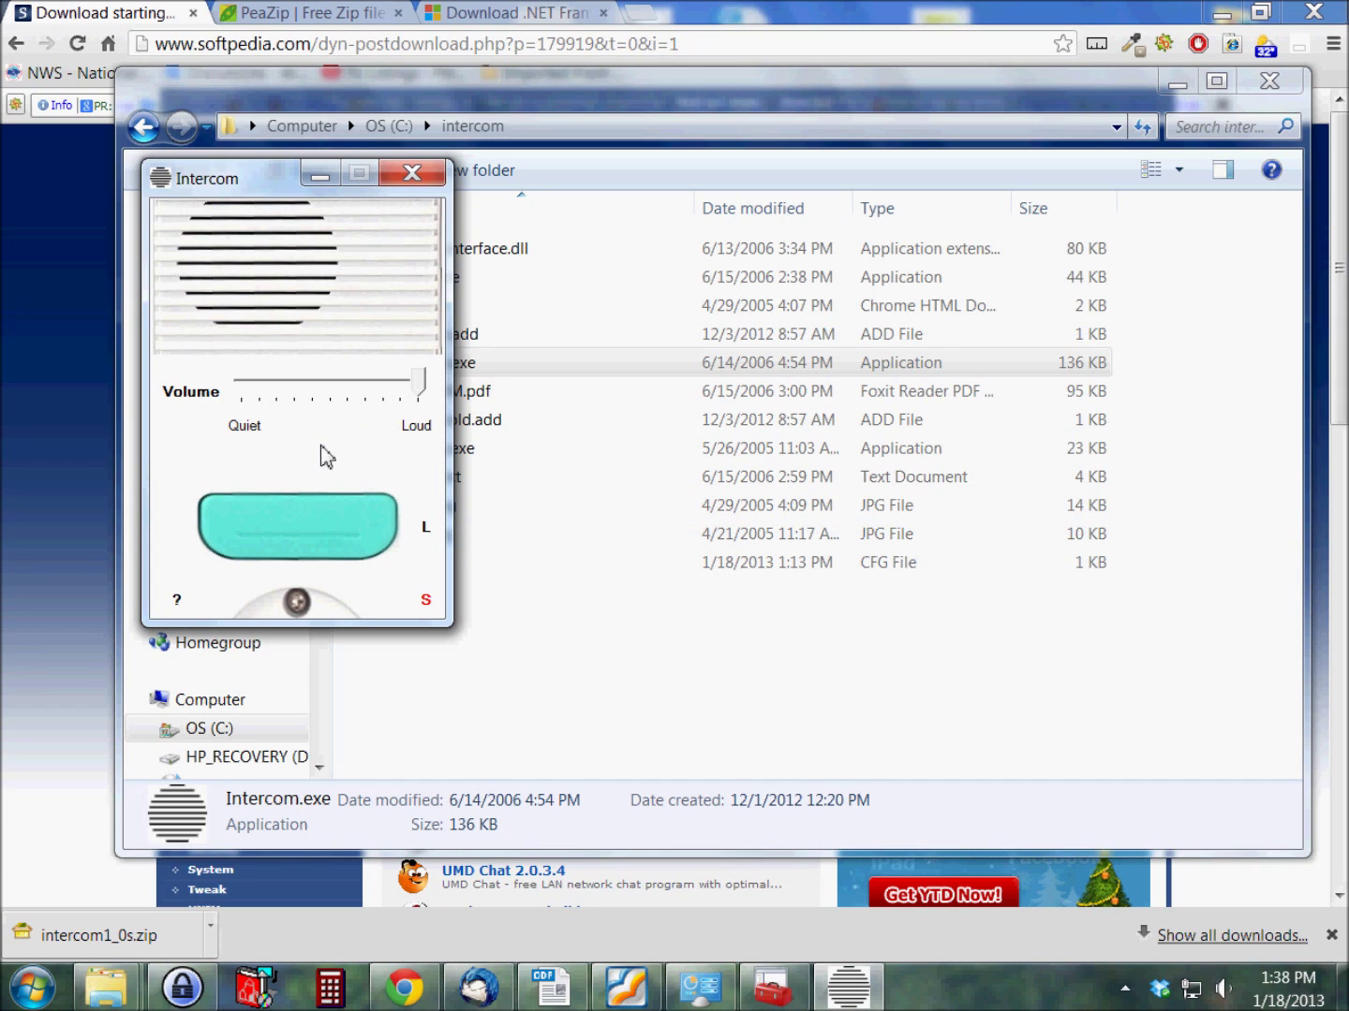
left_click_drag(246, 199, 668, 216)
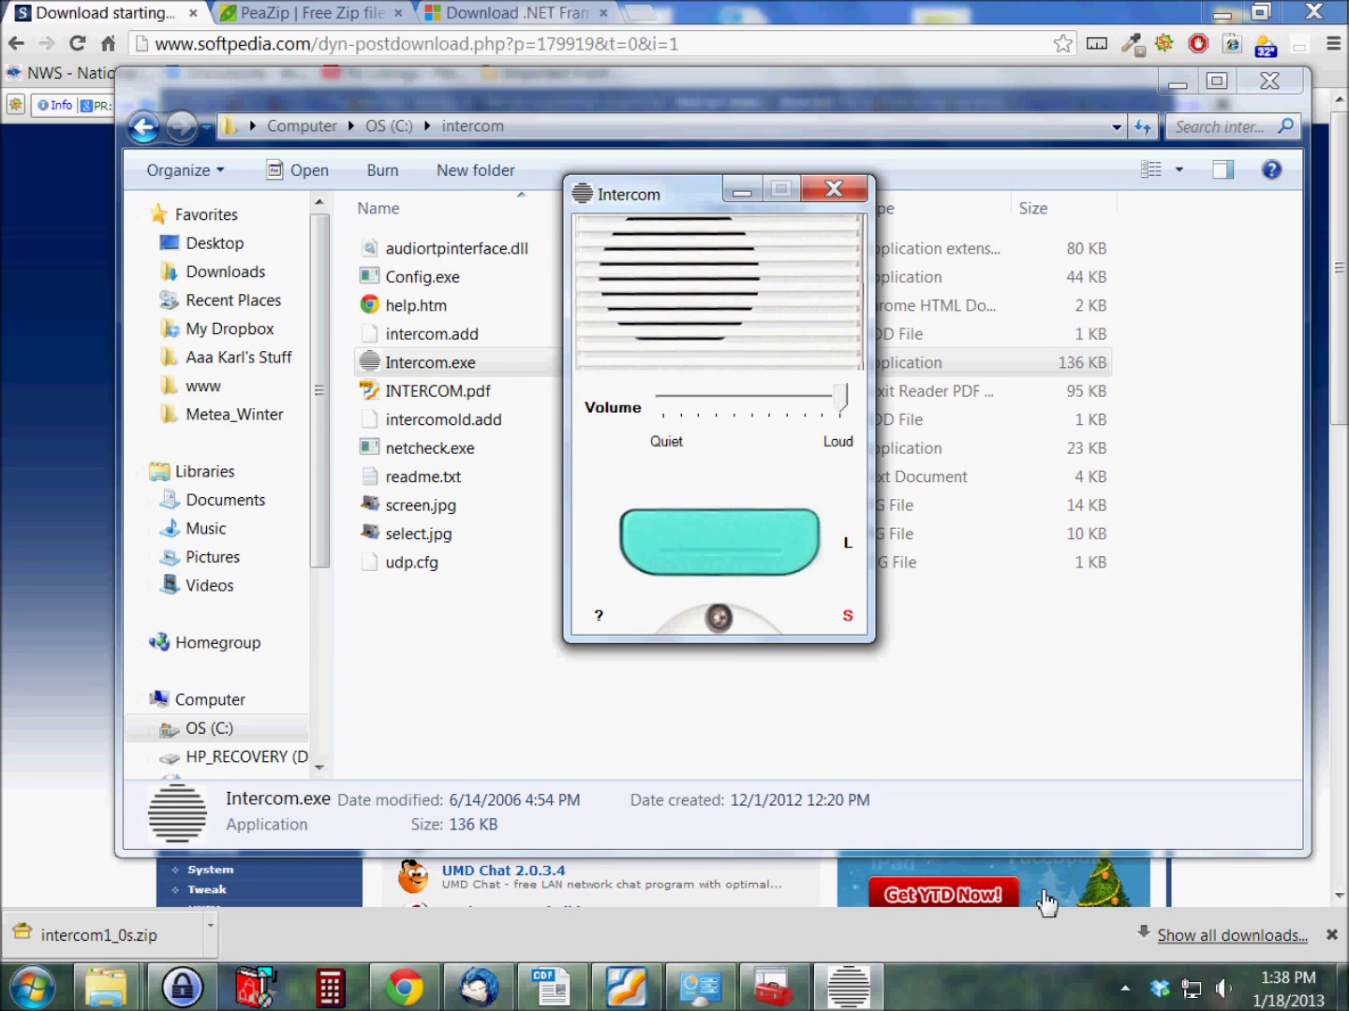
Step: Expand Start > All Programs > Startup to view its shortcuts
left_click(1330, 935)
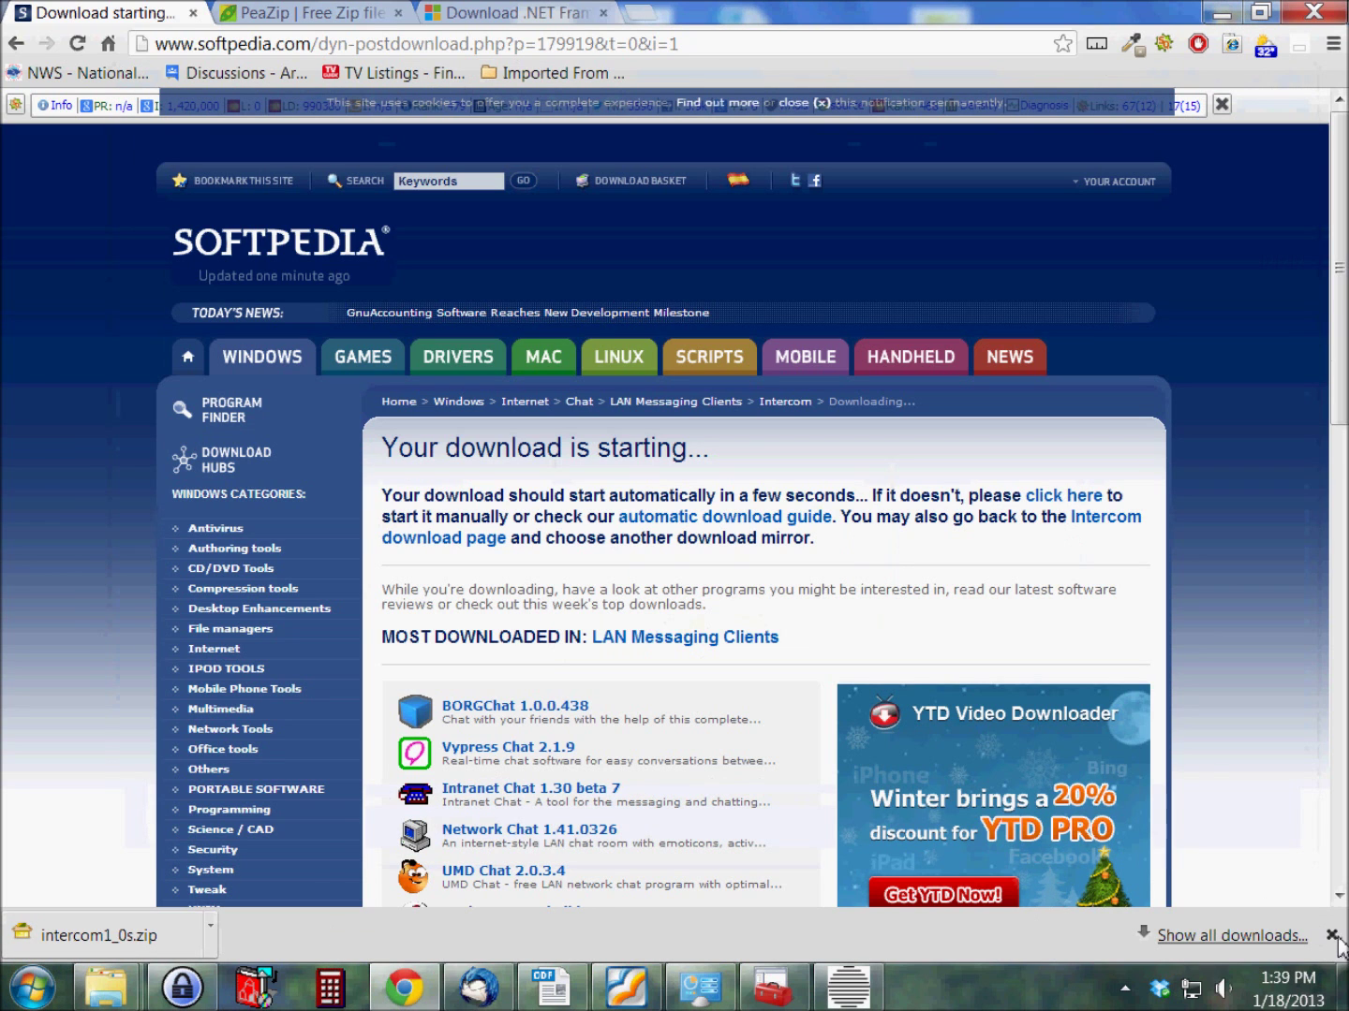
left_click(30, 990)
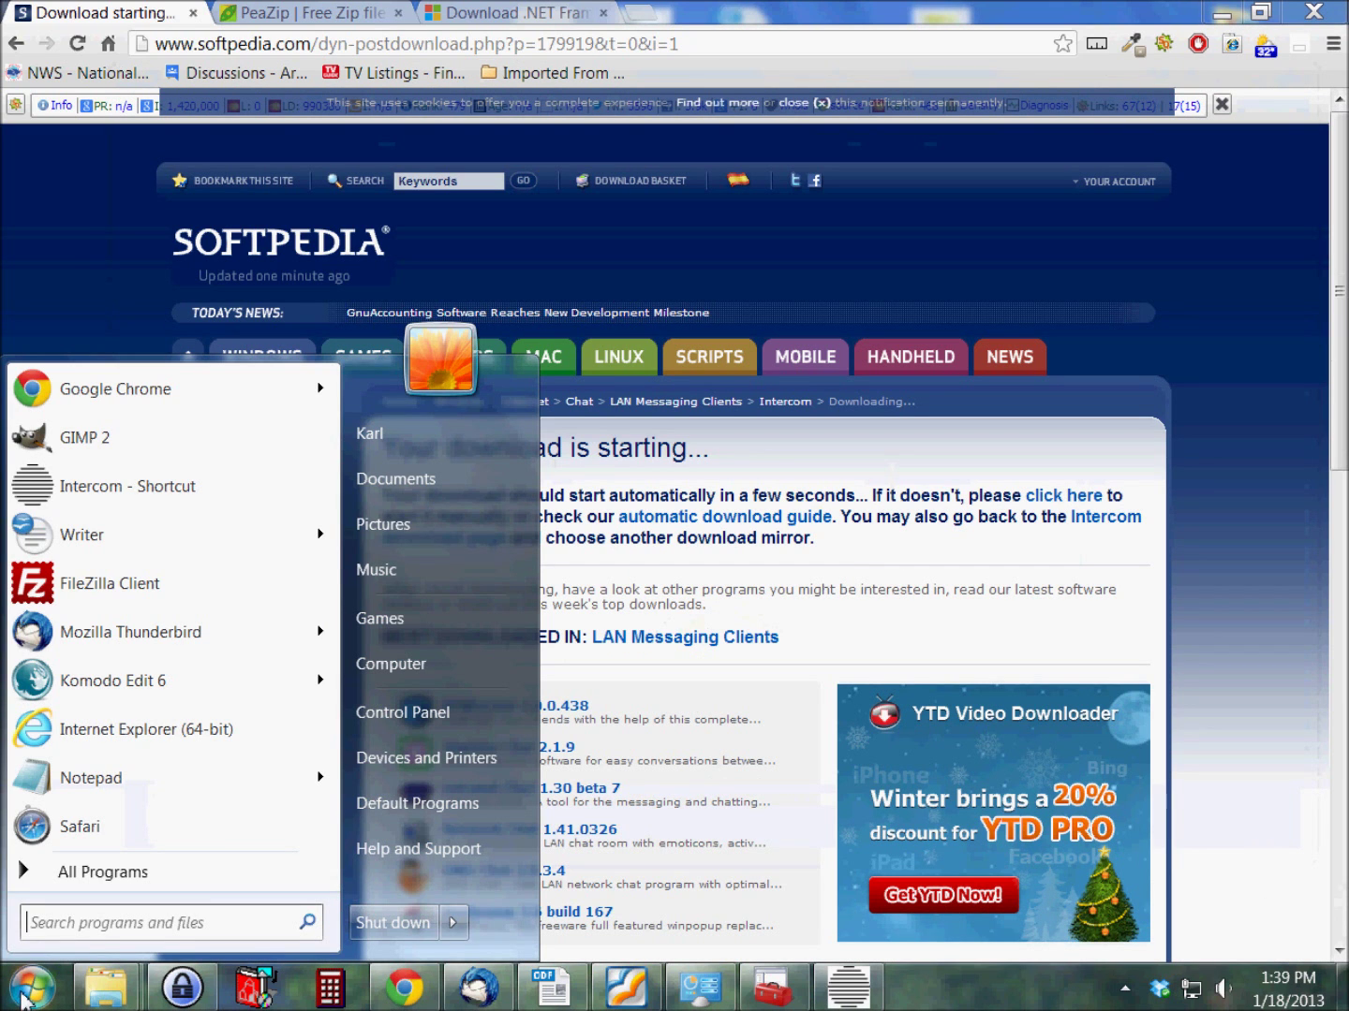
left_click(109, 873)
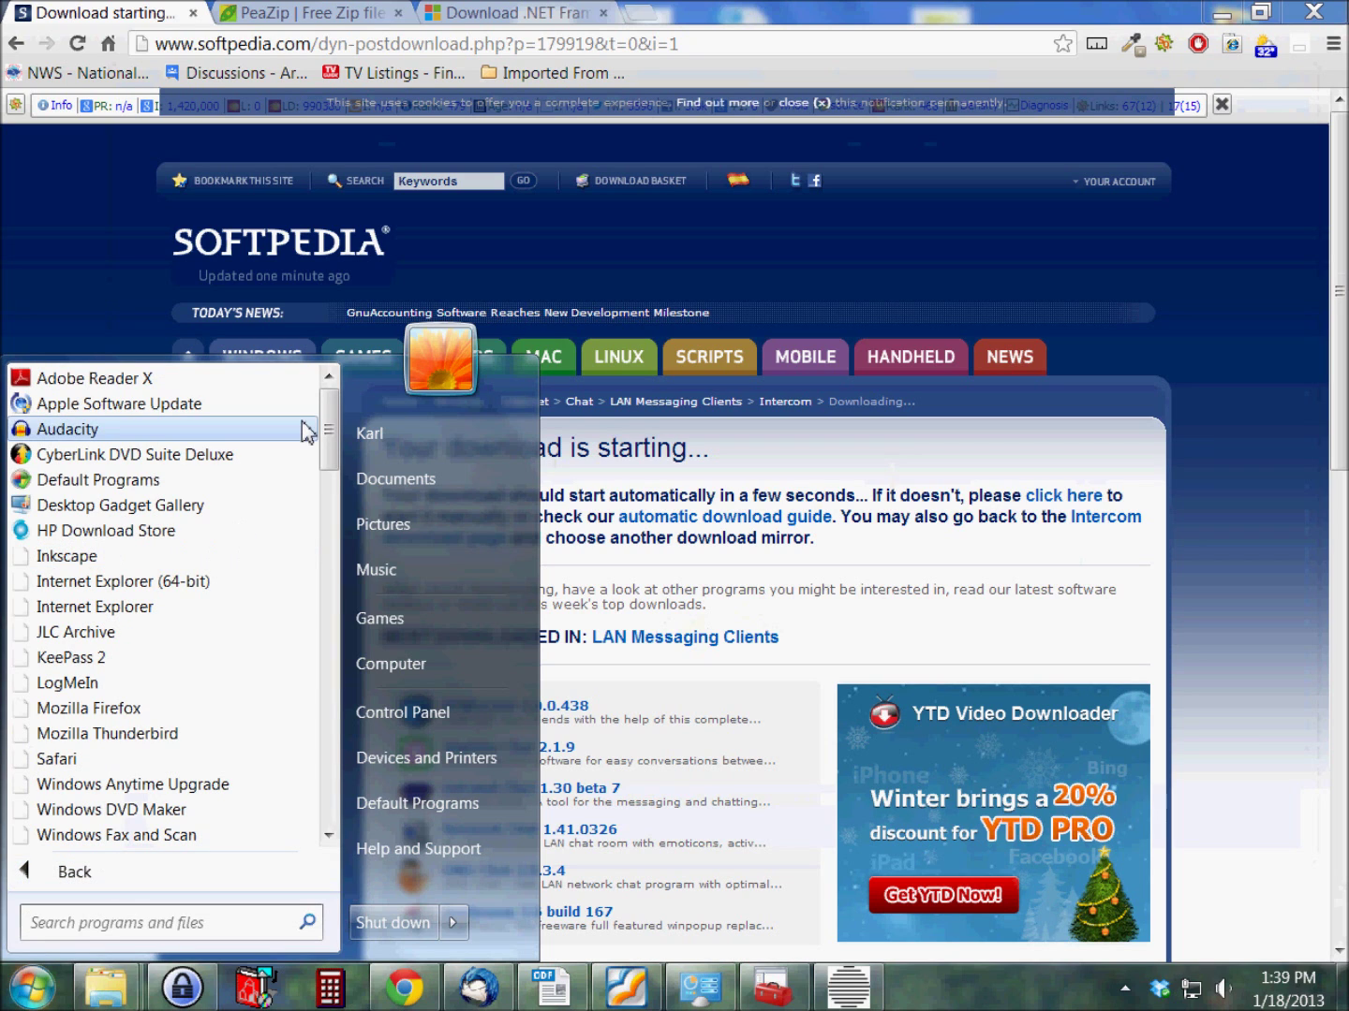
left_click_drag(330, 431, 313, 752)
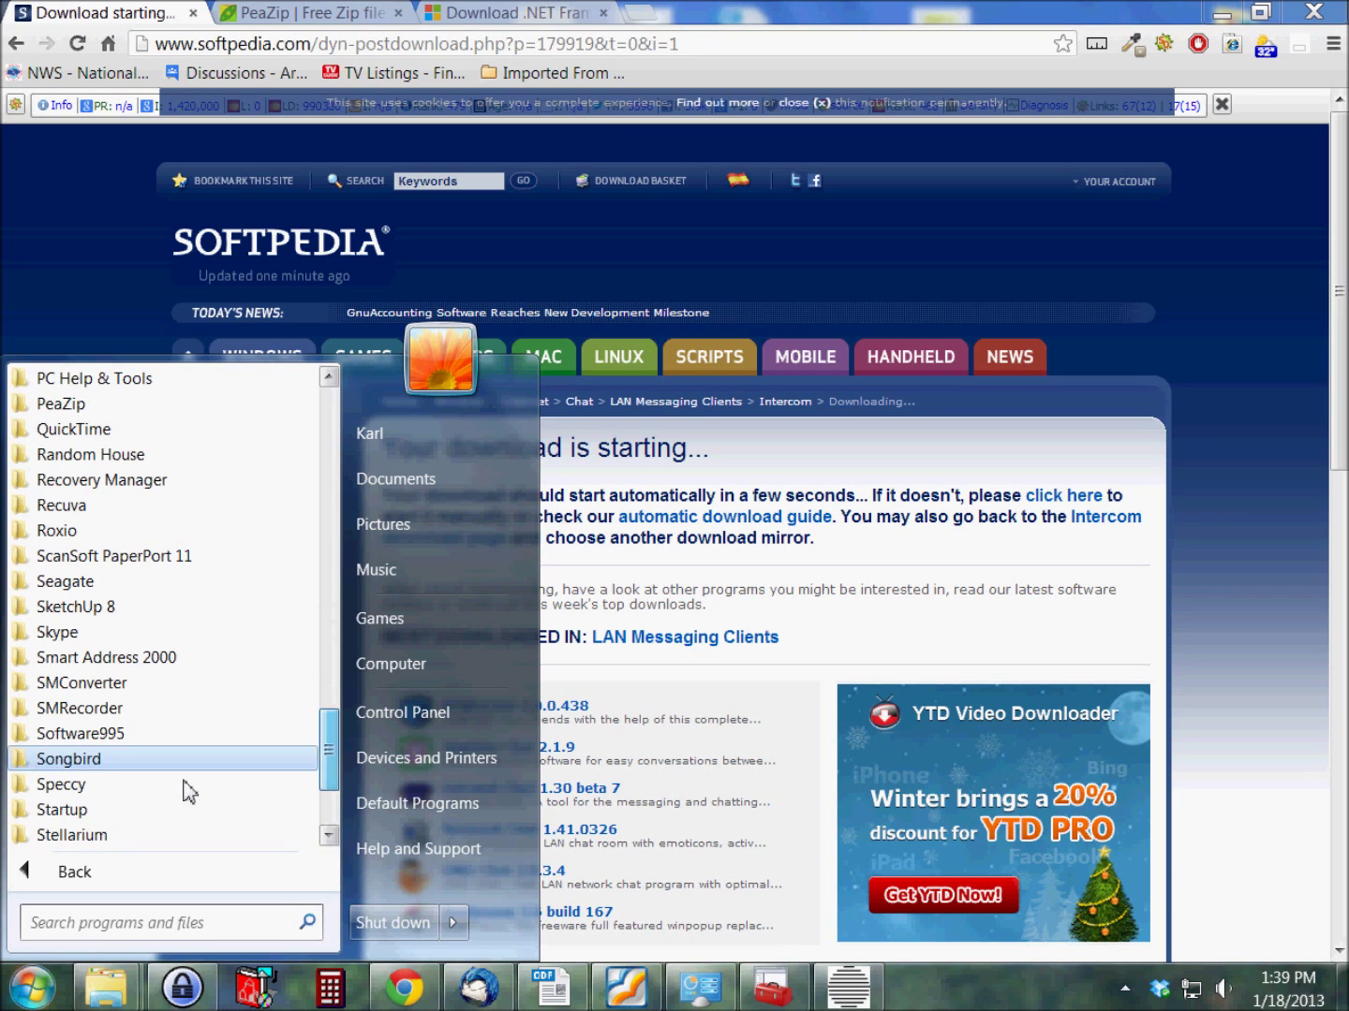
left_click(82, 813)
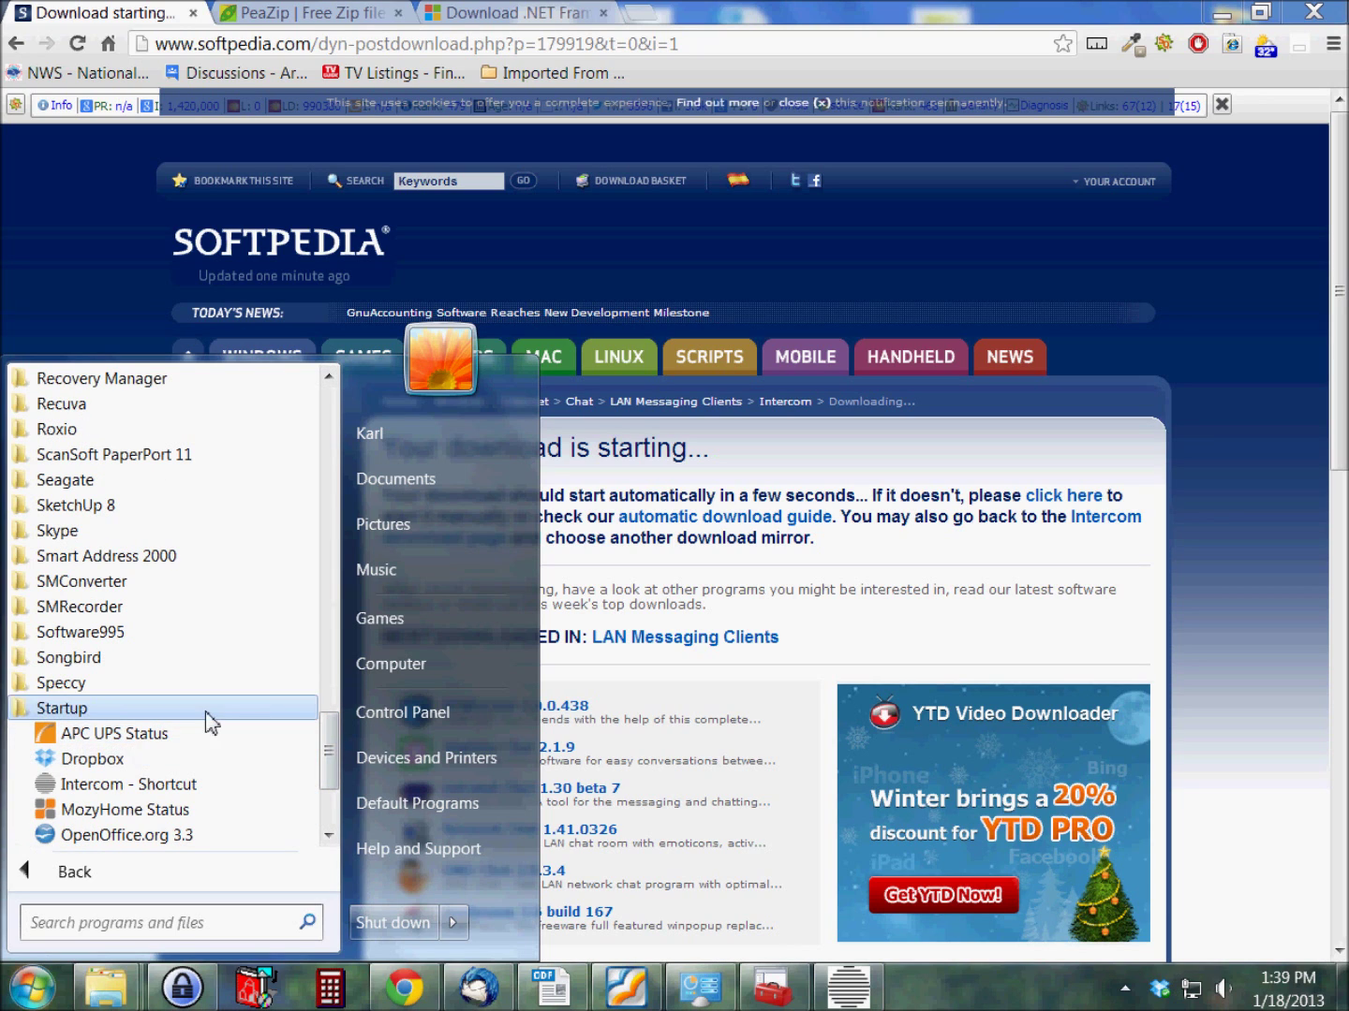
left_click_drag(329, 771, 330, 789)
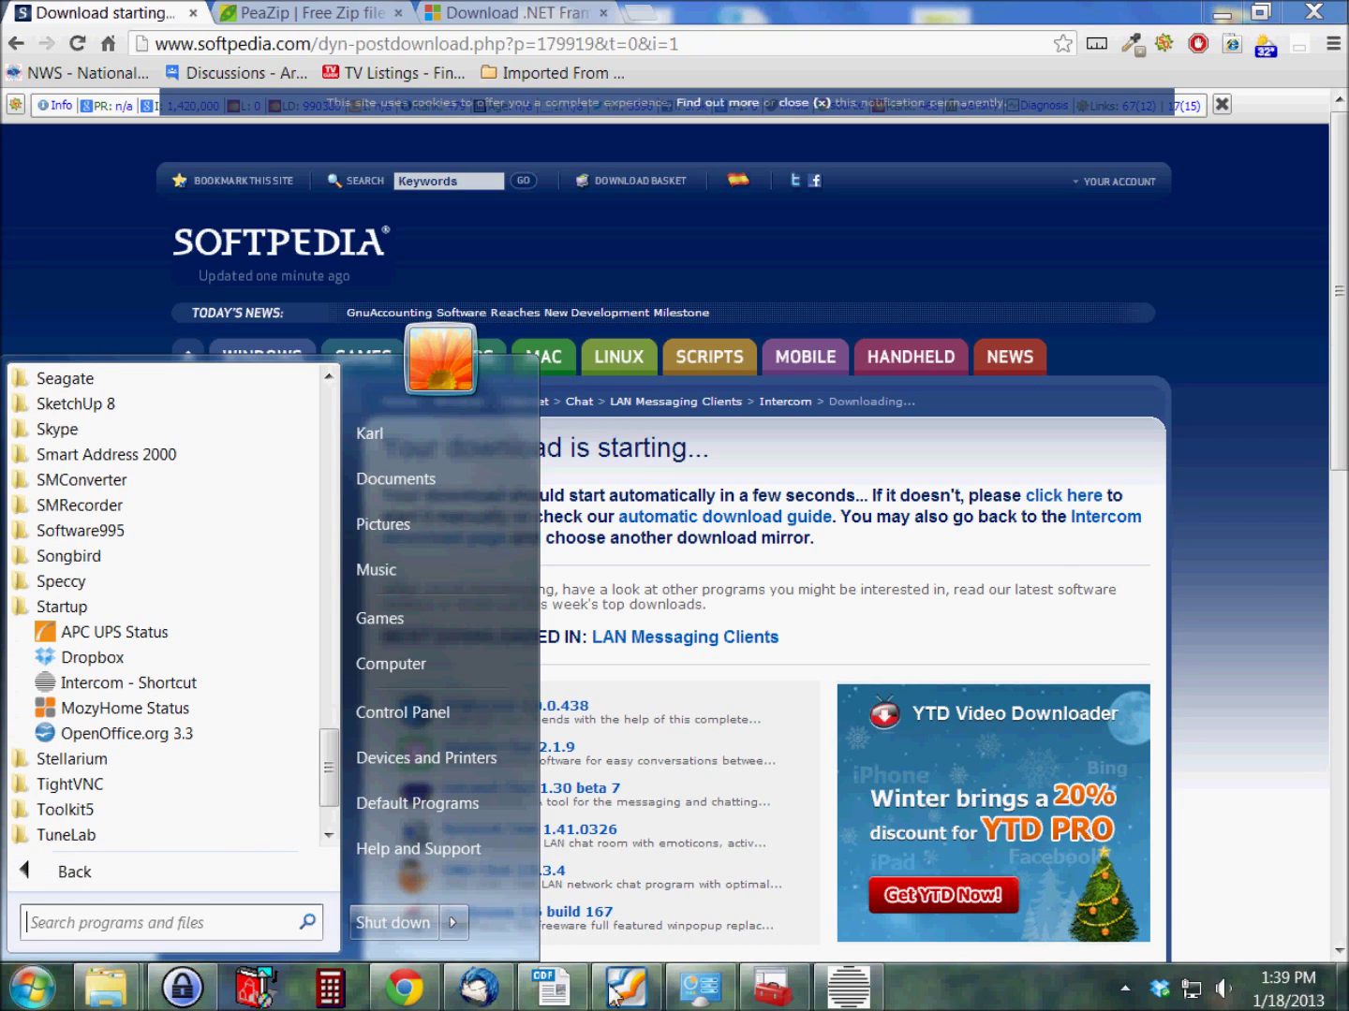
Step: Switch to the C:\intercom window, recheck Startup for the Intercom shortcut, and close the menu
left_click(112, 999)
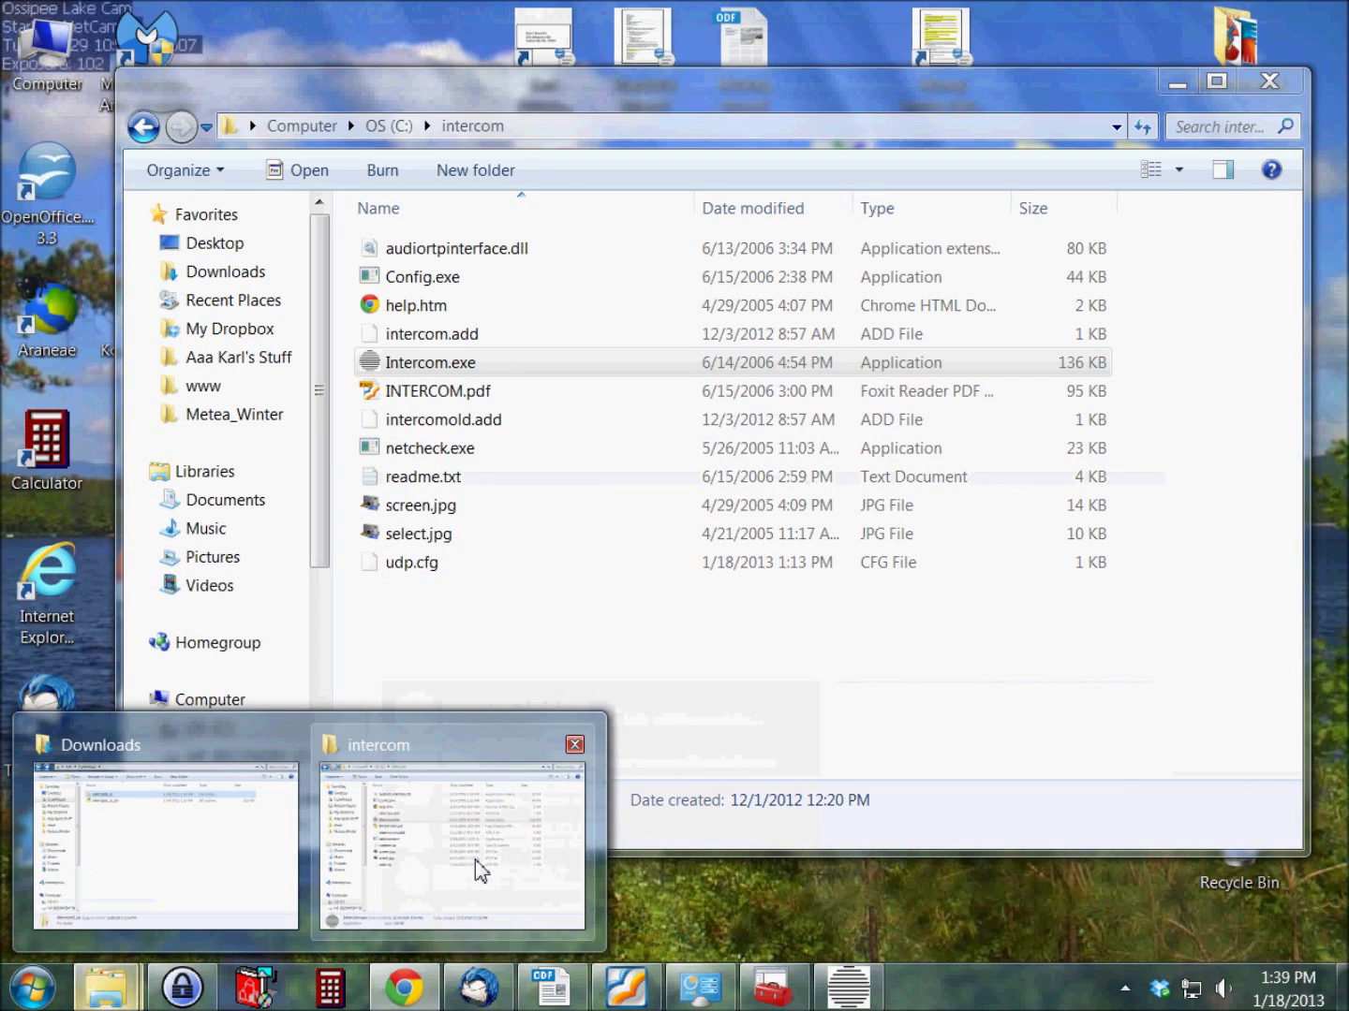
left_click(475, 862)
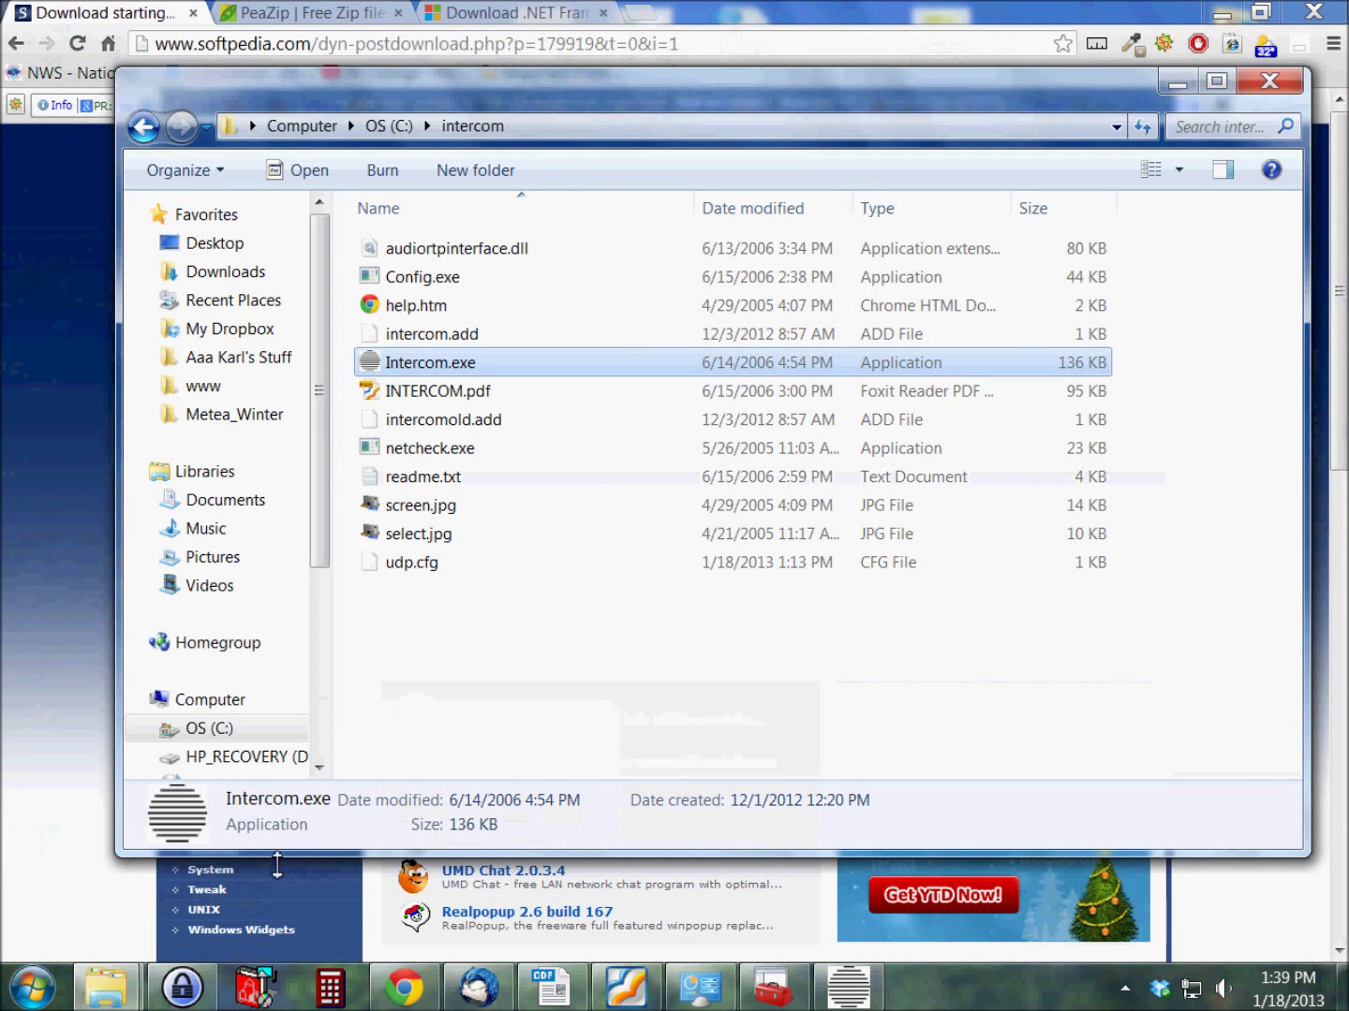
left_click(32, 999)
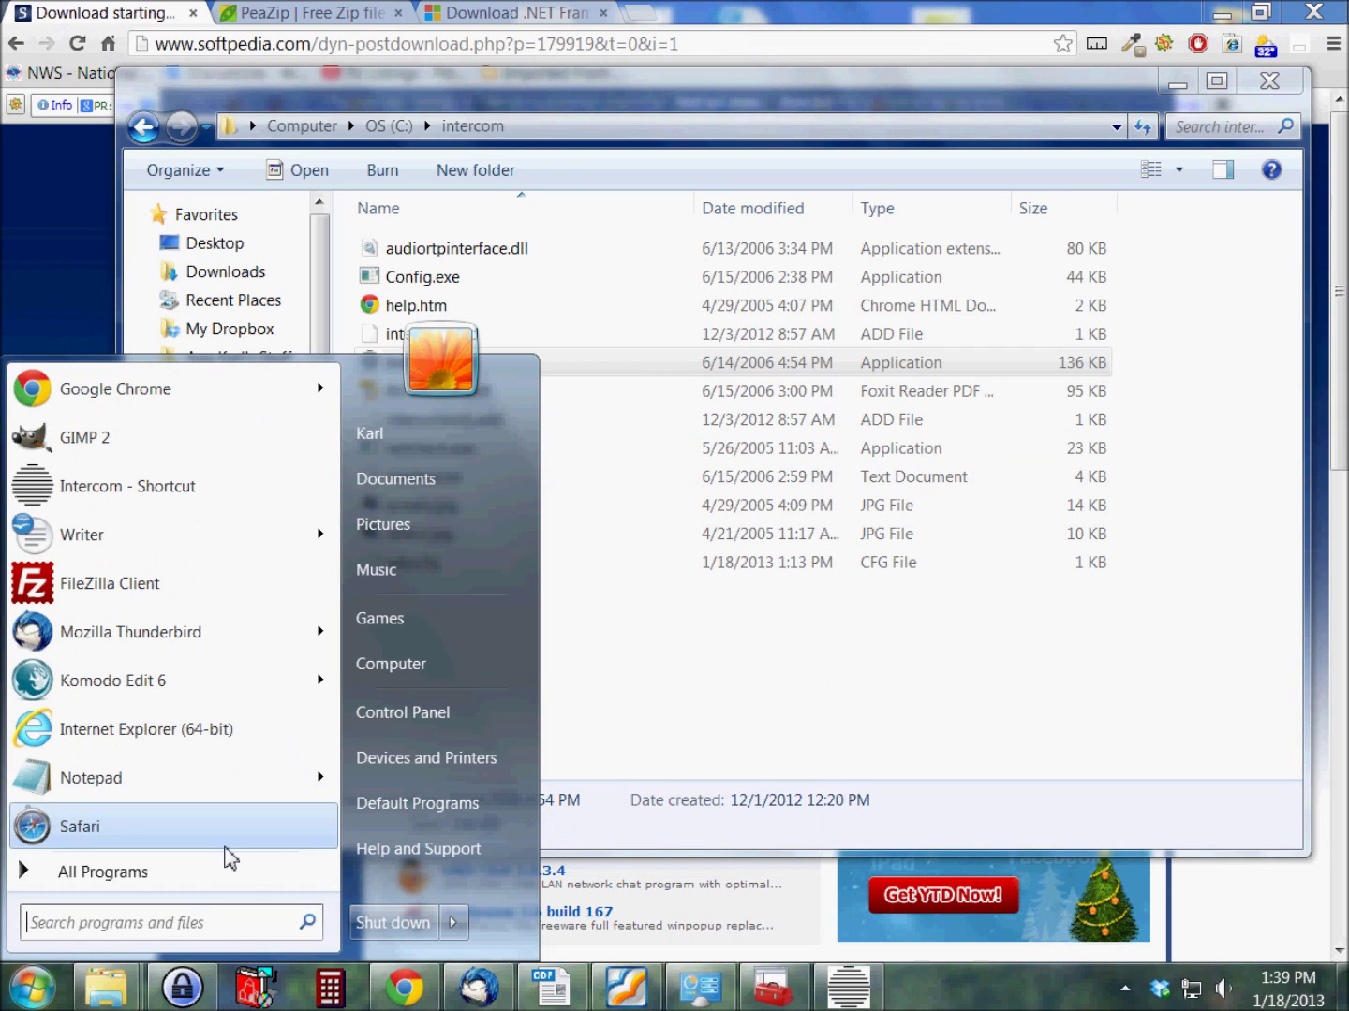
left_click(191, 898)
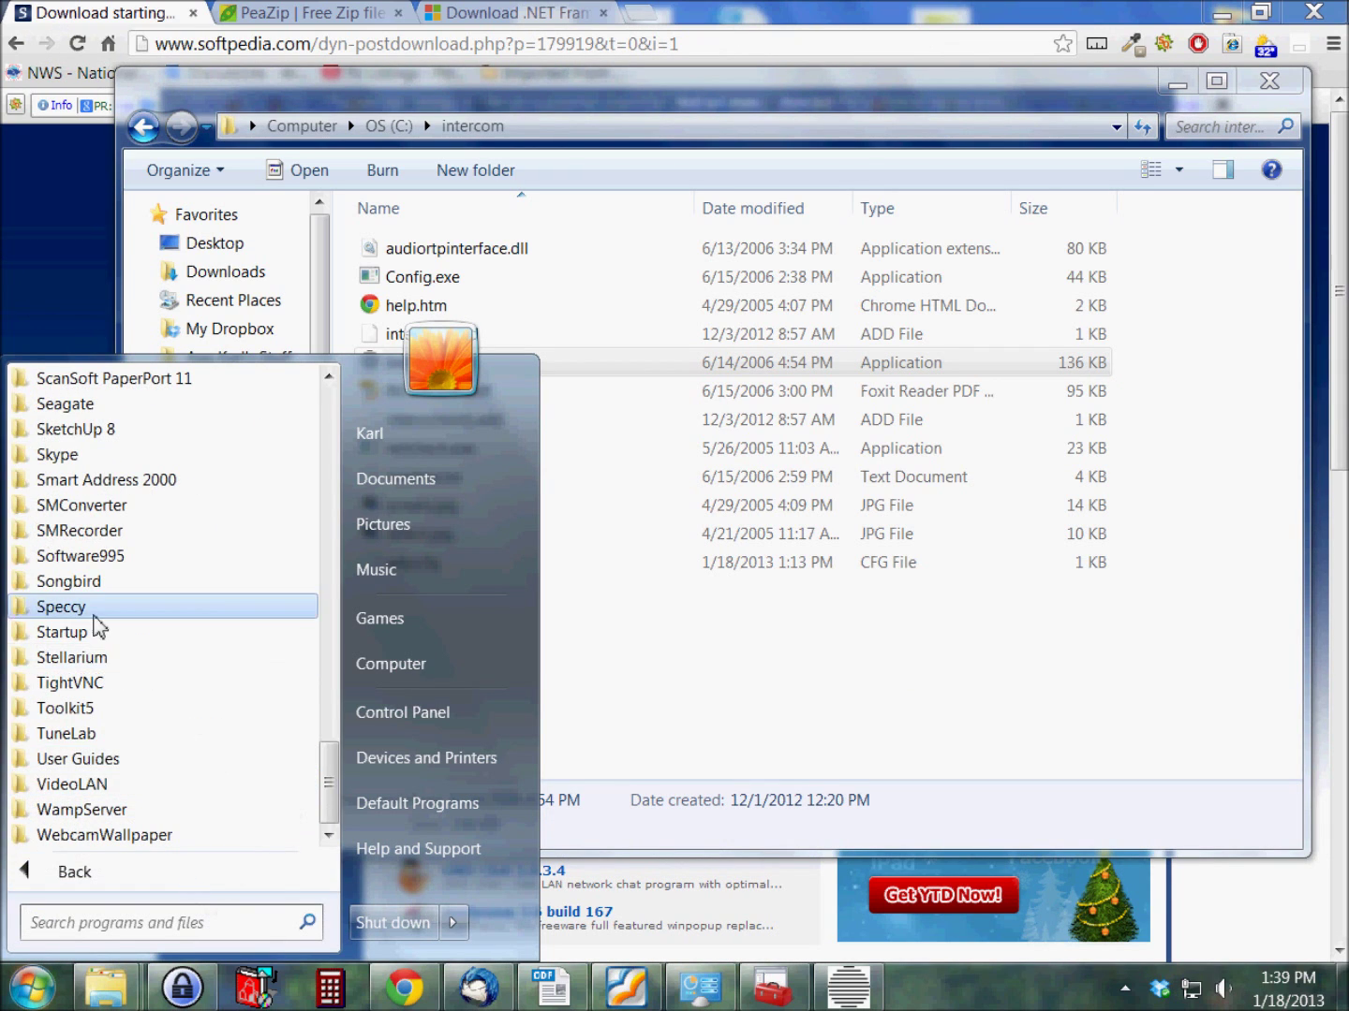
left_click(65, 636)
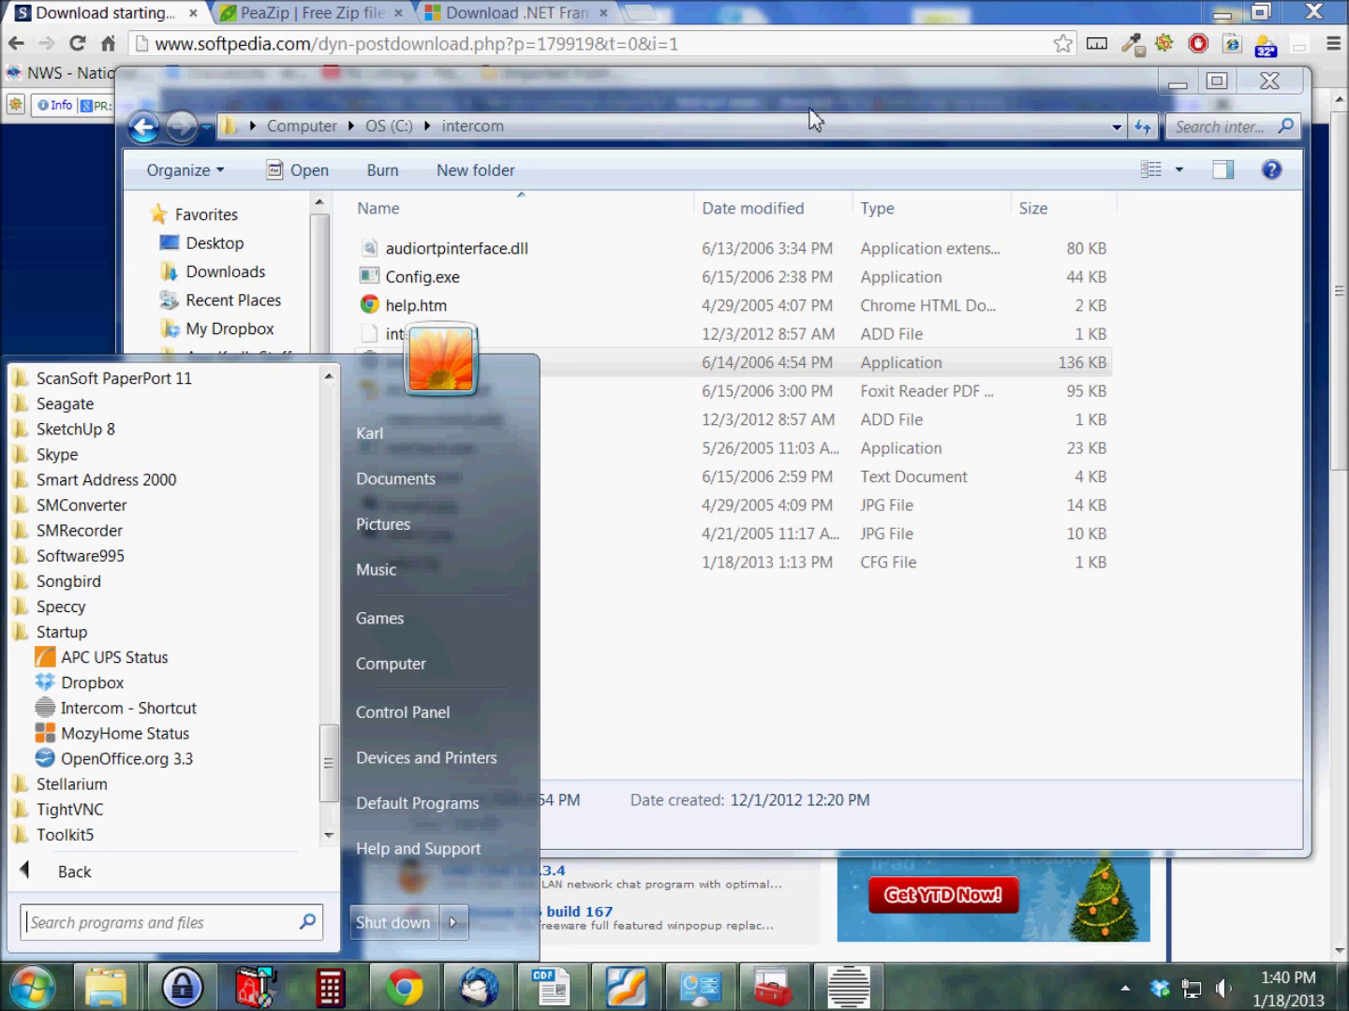
left_click(689, 90)
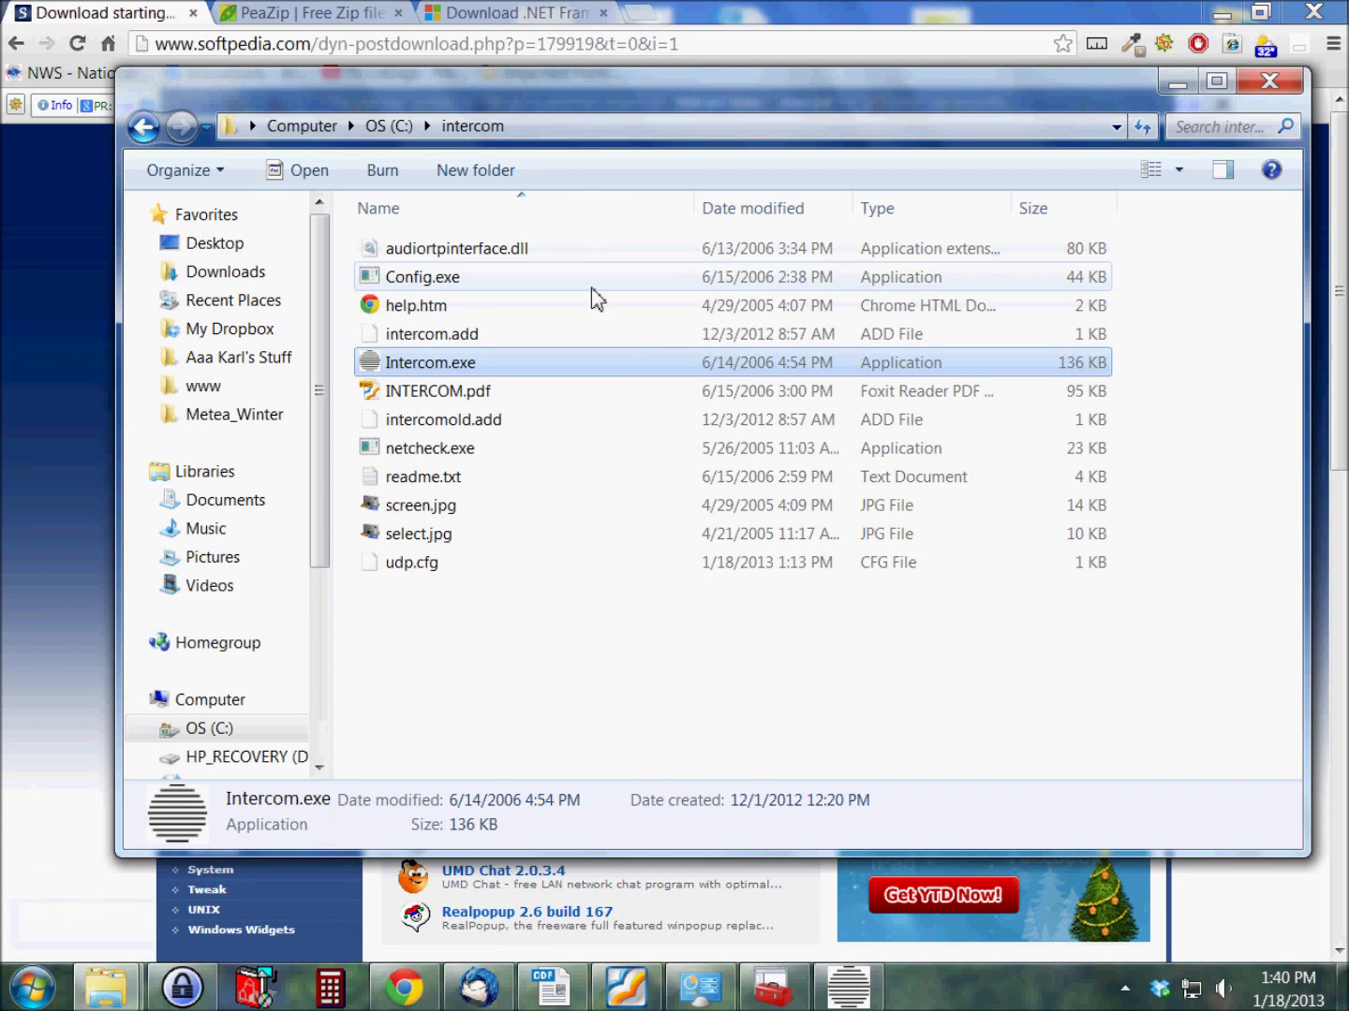
left_click_drag(899, 89, 836, 150)
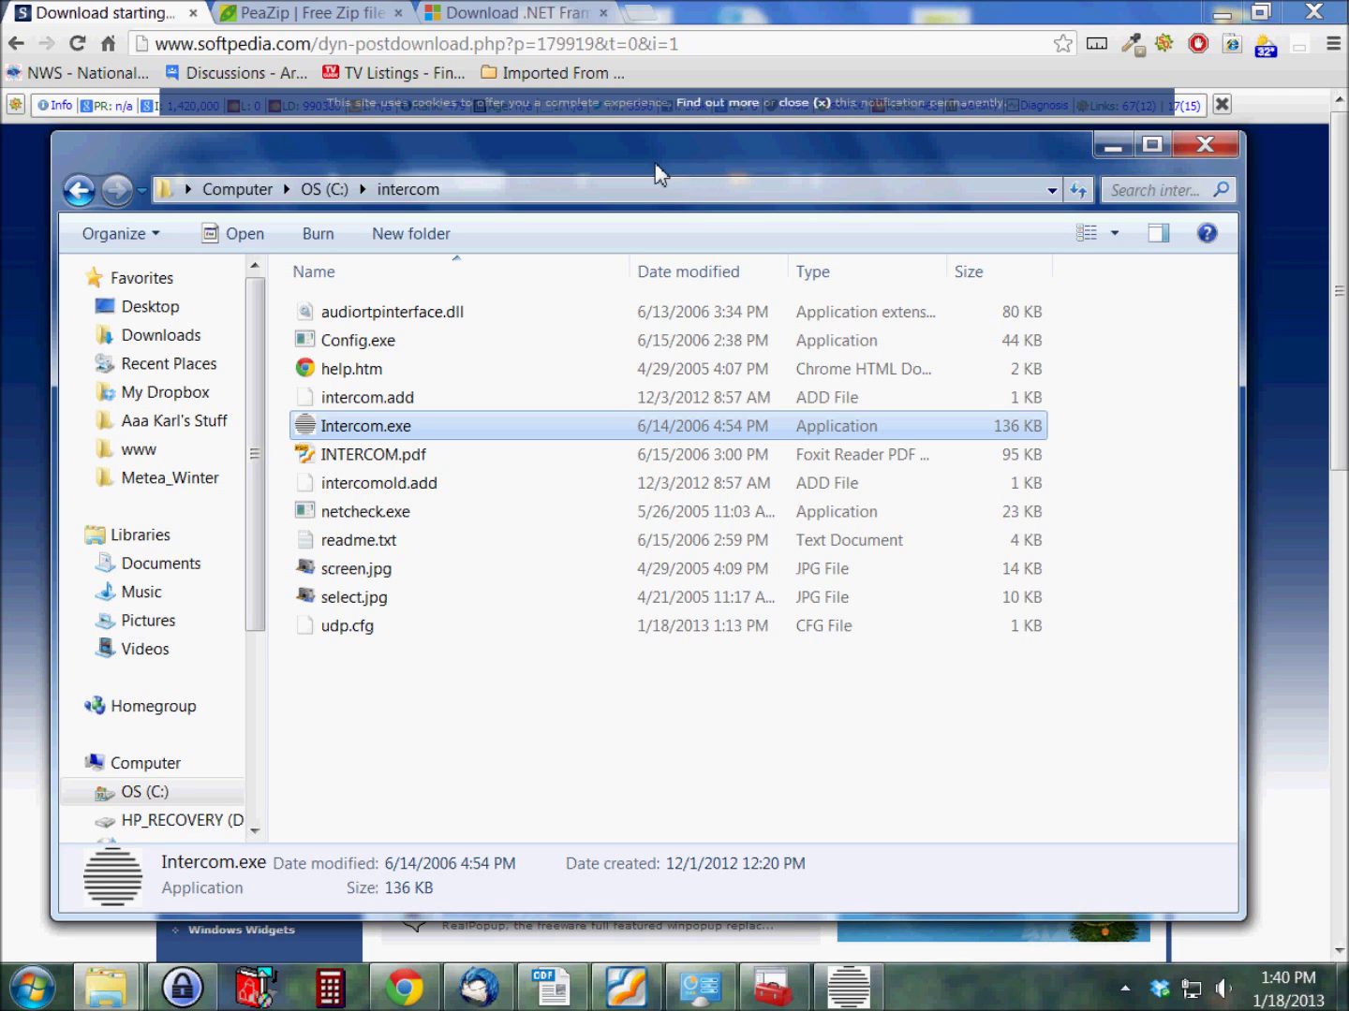
left_click_drag(660, 174, 642, 175)
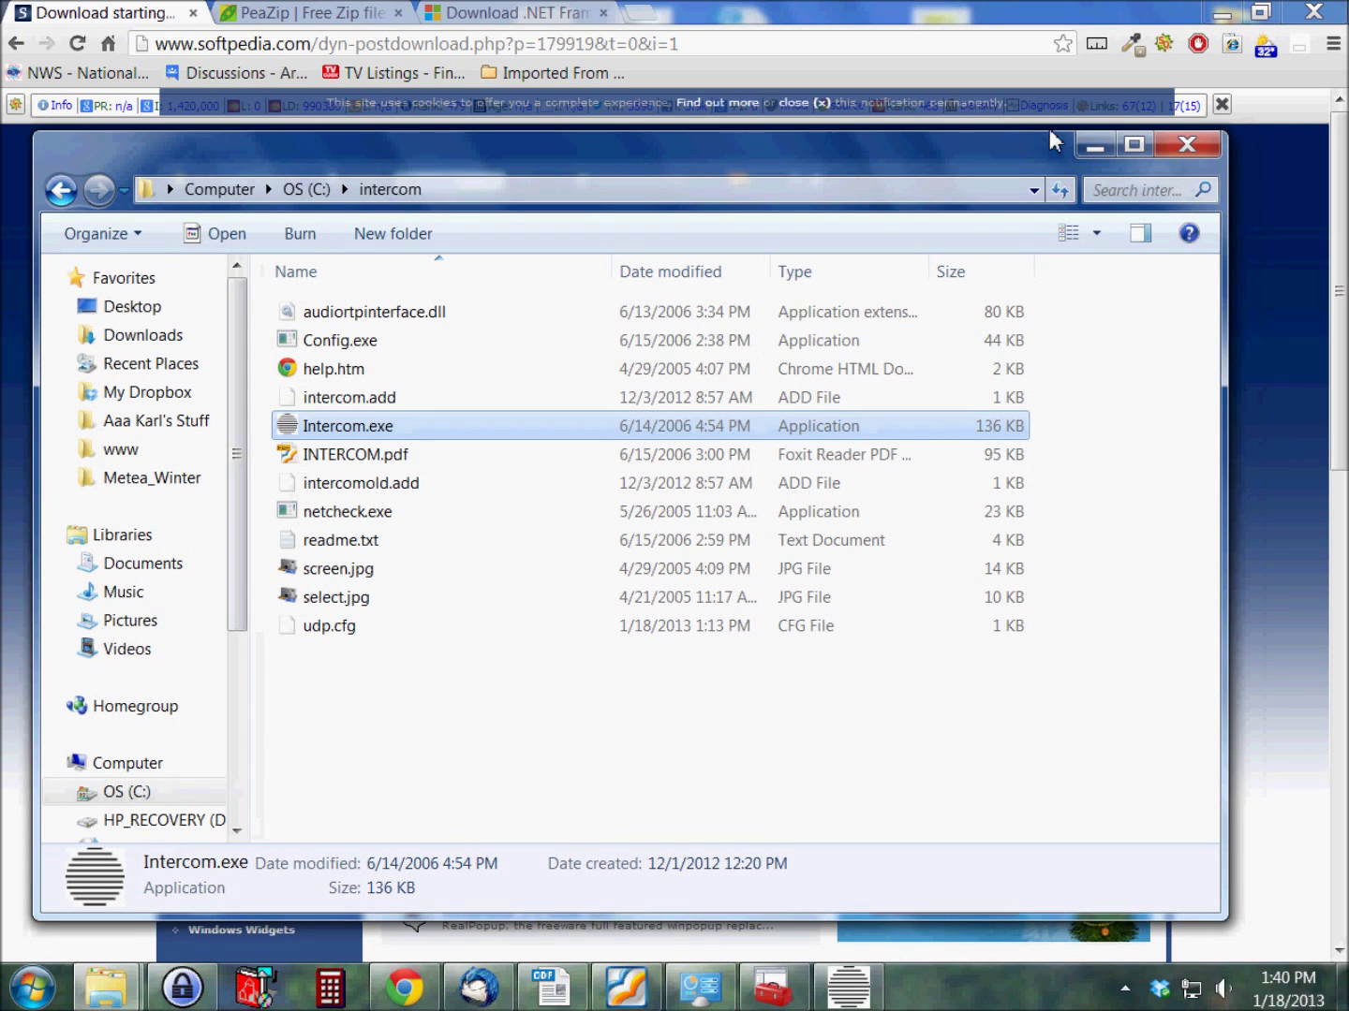